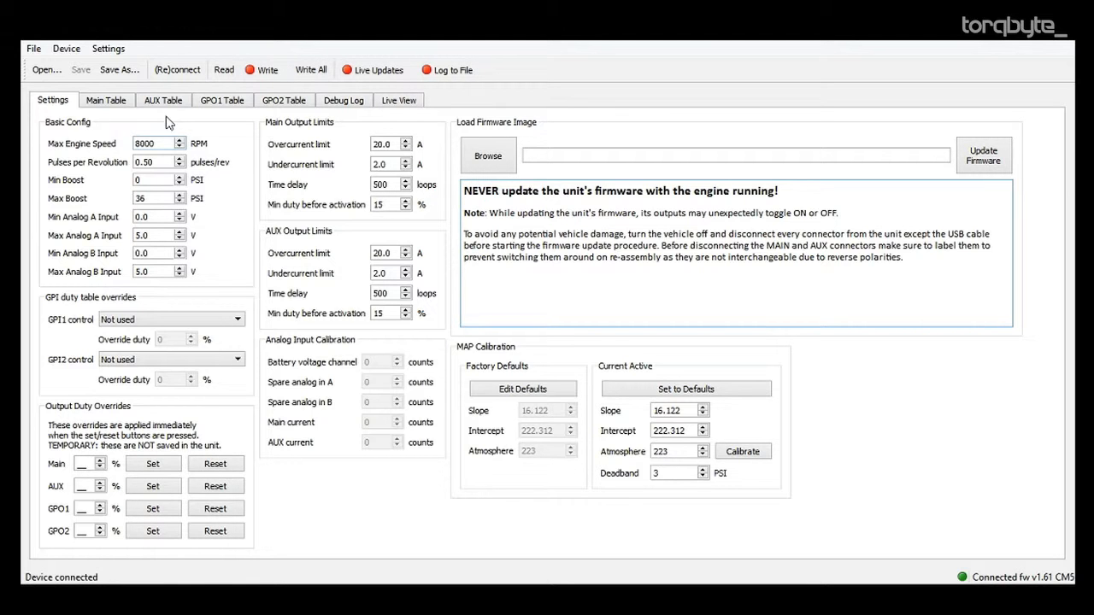
# Read the stored configuration from the device and check the main table and the basic settings.
pyautogui.click(106, 101)
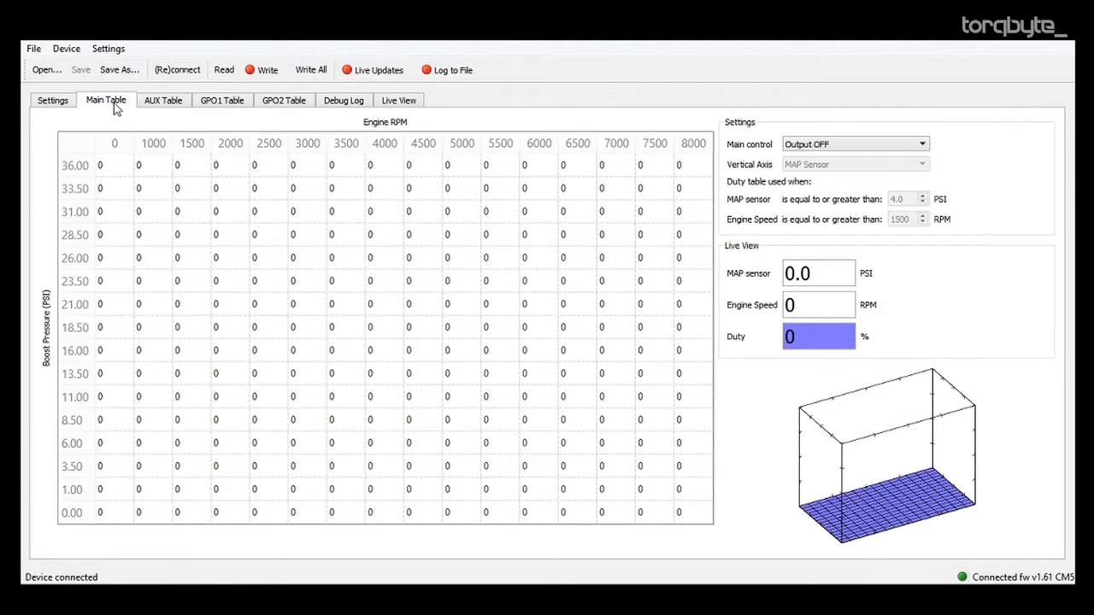
pyautogui.click(225, 72)
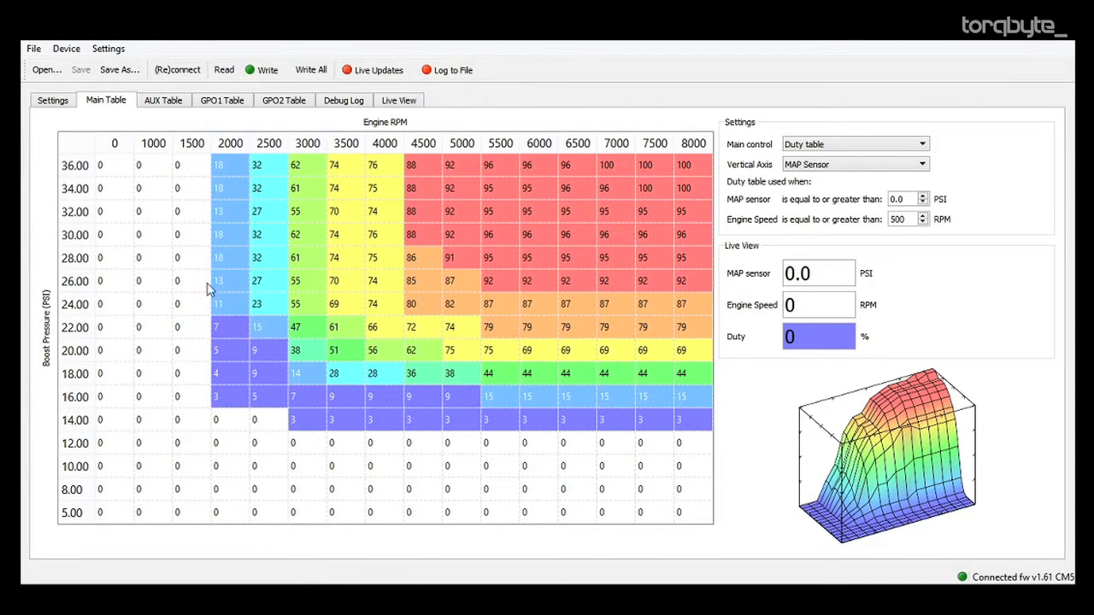
pyautogui.click(53, 102)
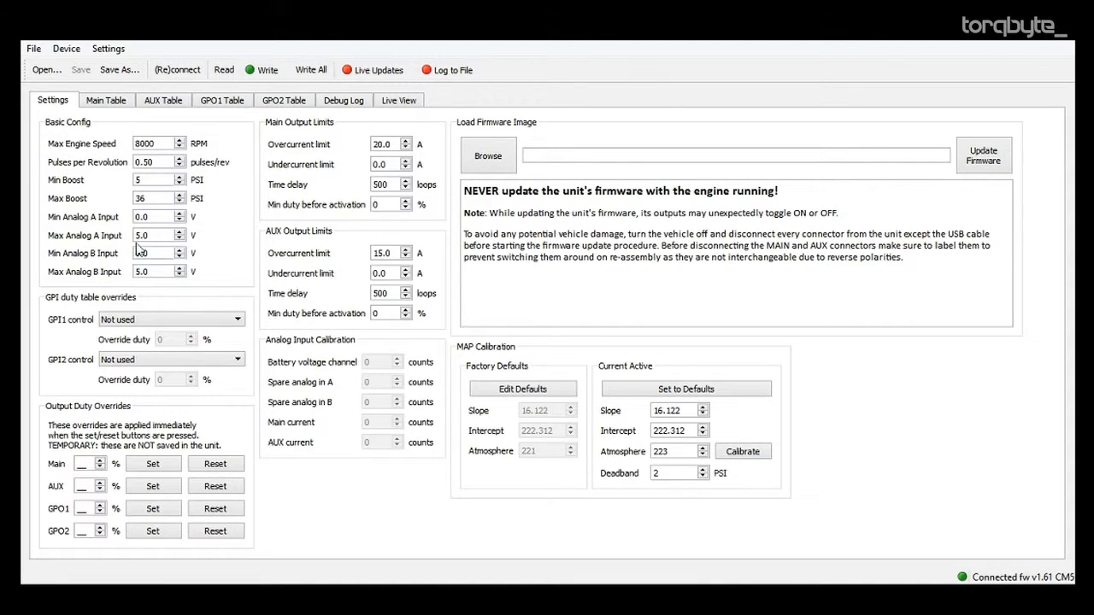
pyautogui.click(111, 101)
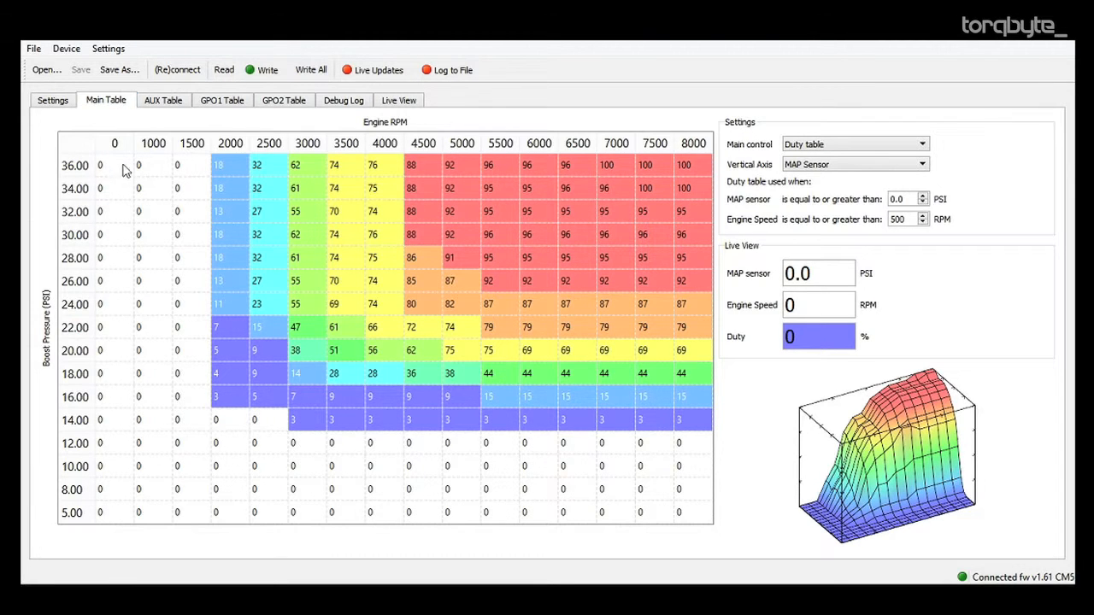
# Examine the main duty table and its 3D graph from different angles.
pyautogui.moveTo(119, 160); pyautogui.dragTo(681, 513)
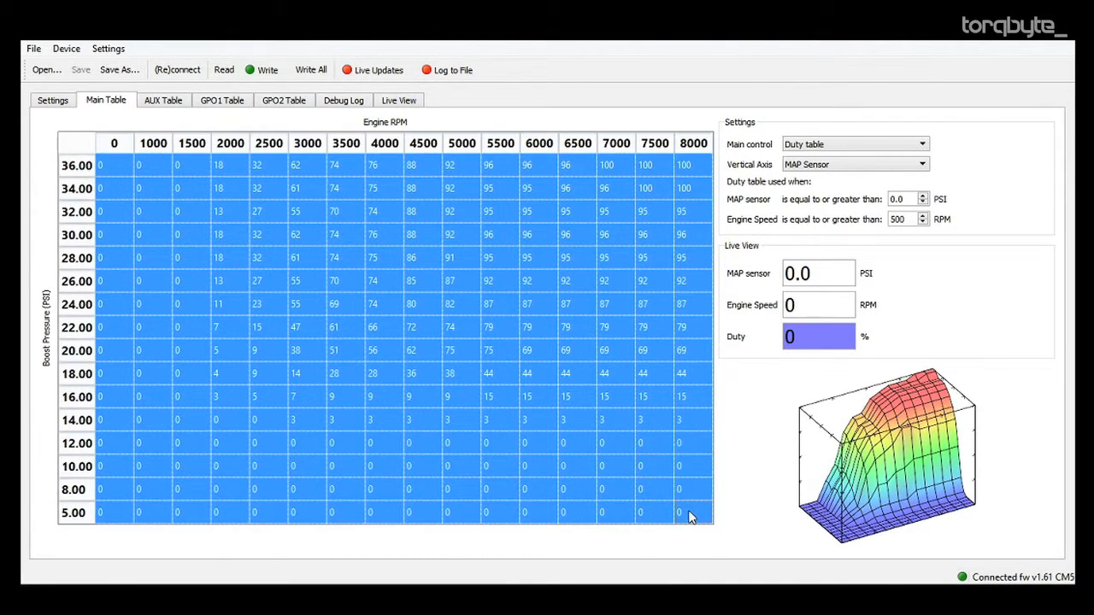
pyautogui.click(449, 234)
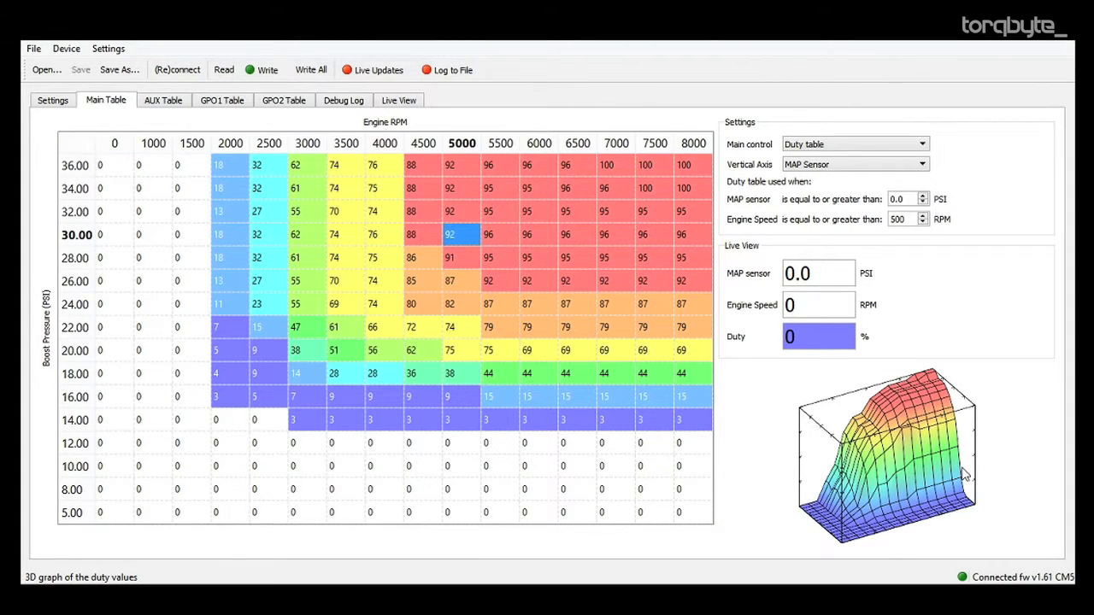
pyautogui.moveTo(962, 468); pyautogui.dragTo(765, 431)
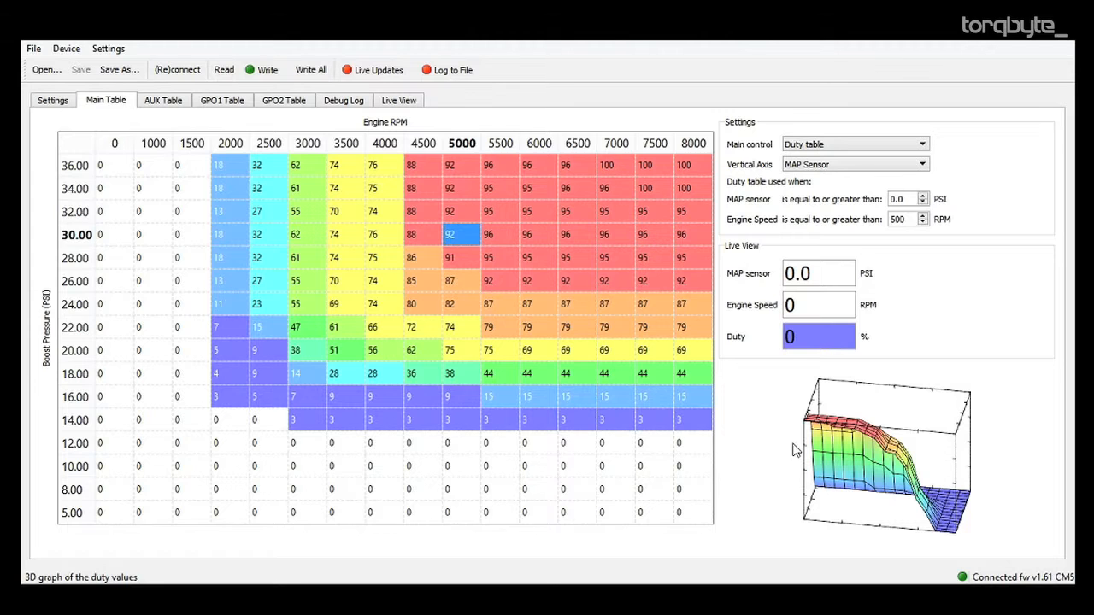
pyautogui.moveTo(970, 468); pyautogui.dragTo(778, 466)
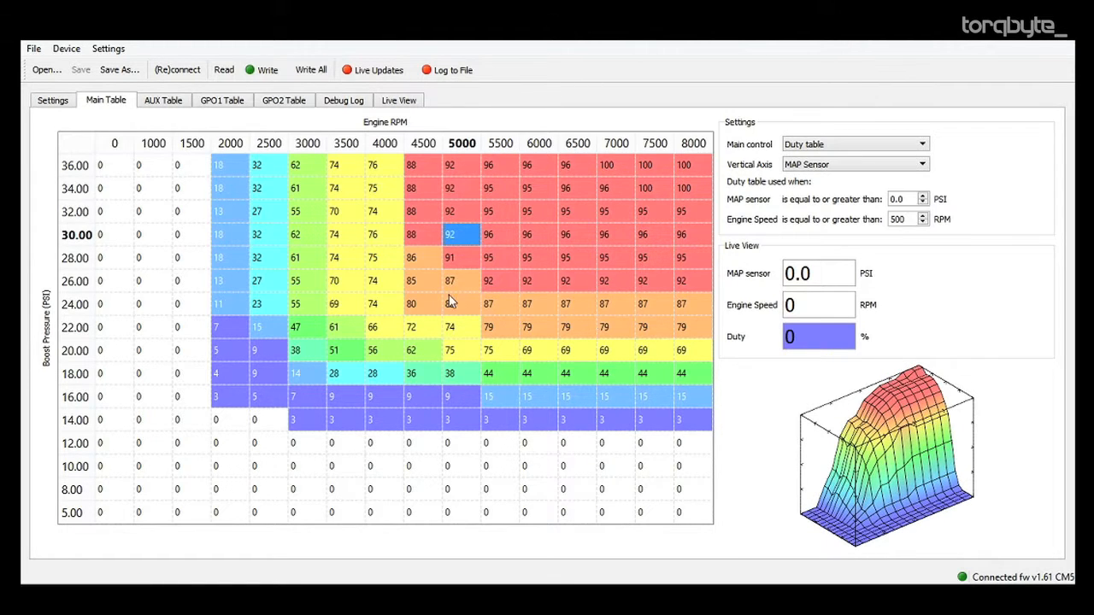
# Clear every duty value in the main table to 0.
pyautogui.moveTo(100, 165); pyautogui.dragTo(708, 522)
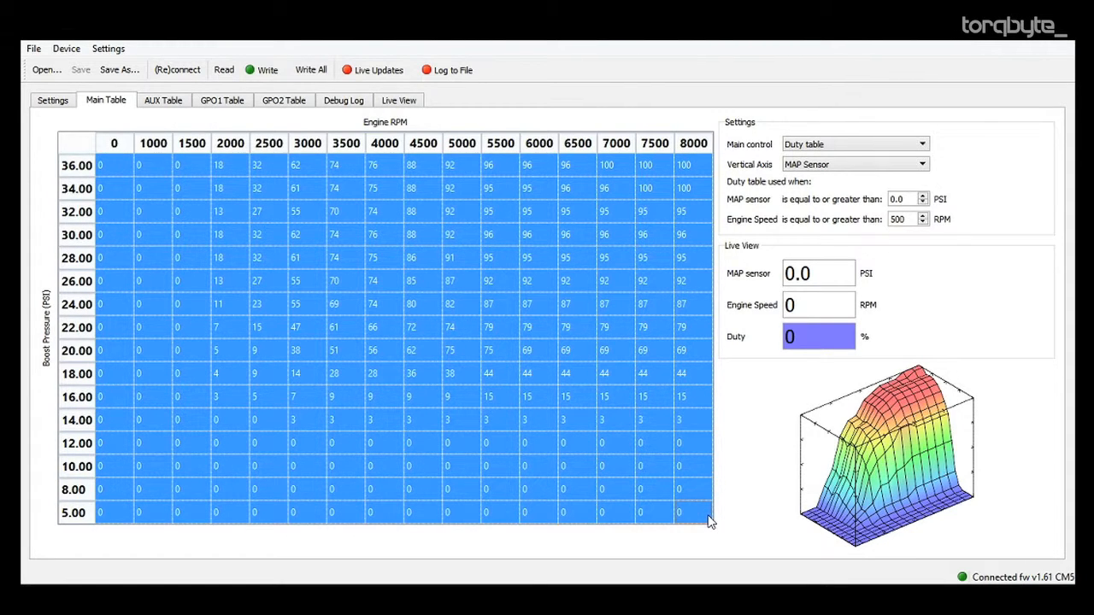
pyautogui.press('Delete')
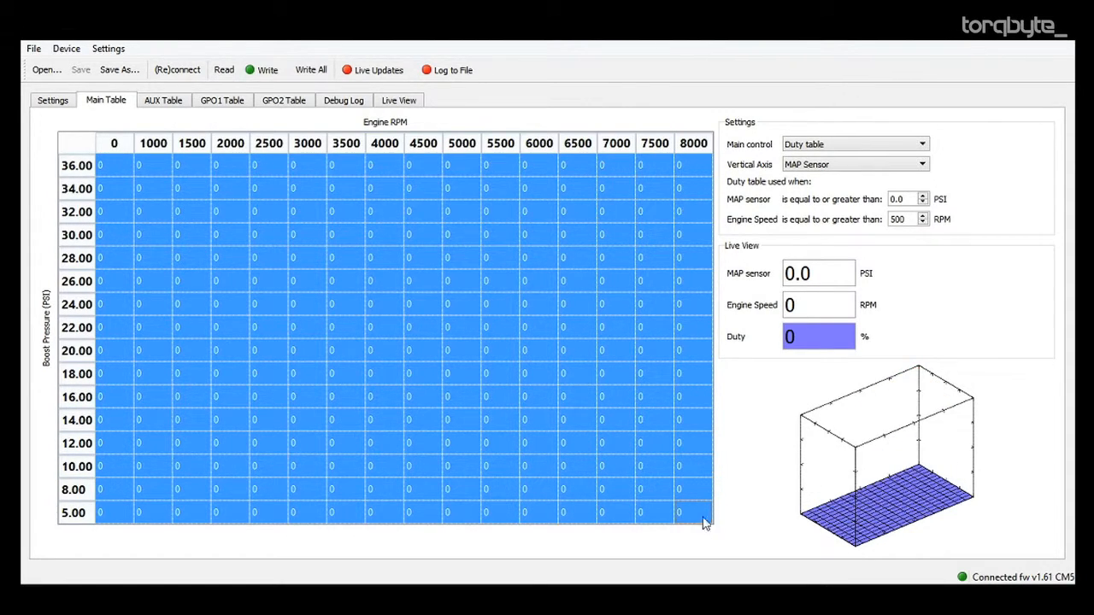
pyautogui.click(471, 313)
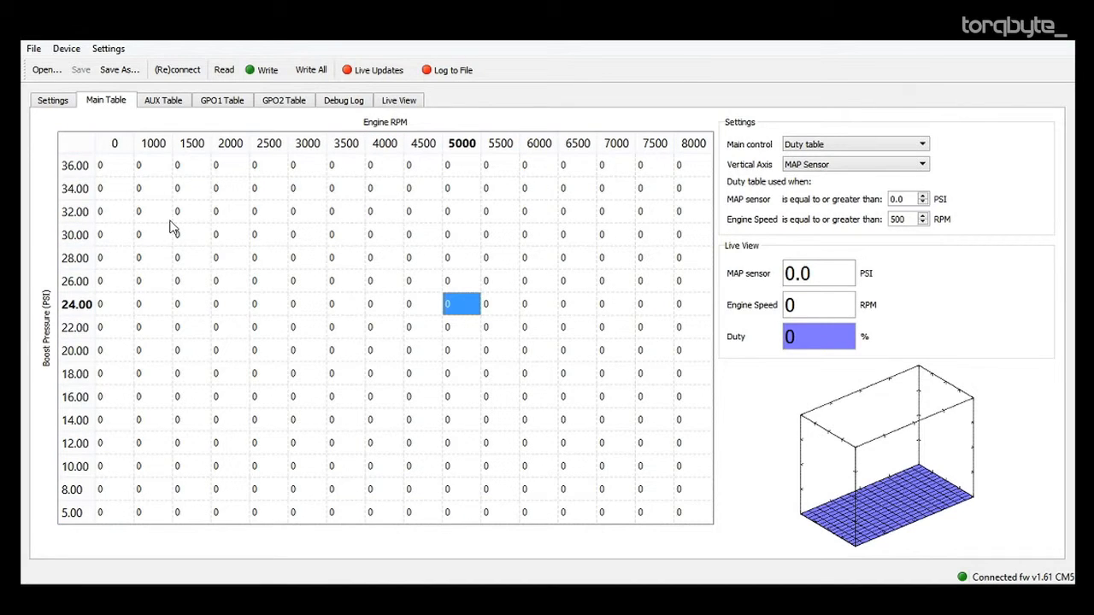
# Set the main table duty at 30 PSI and 2000 RPM to 100.
pyautogui.click(220, 238)
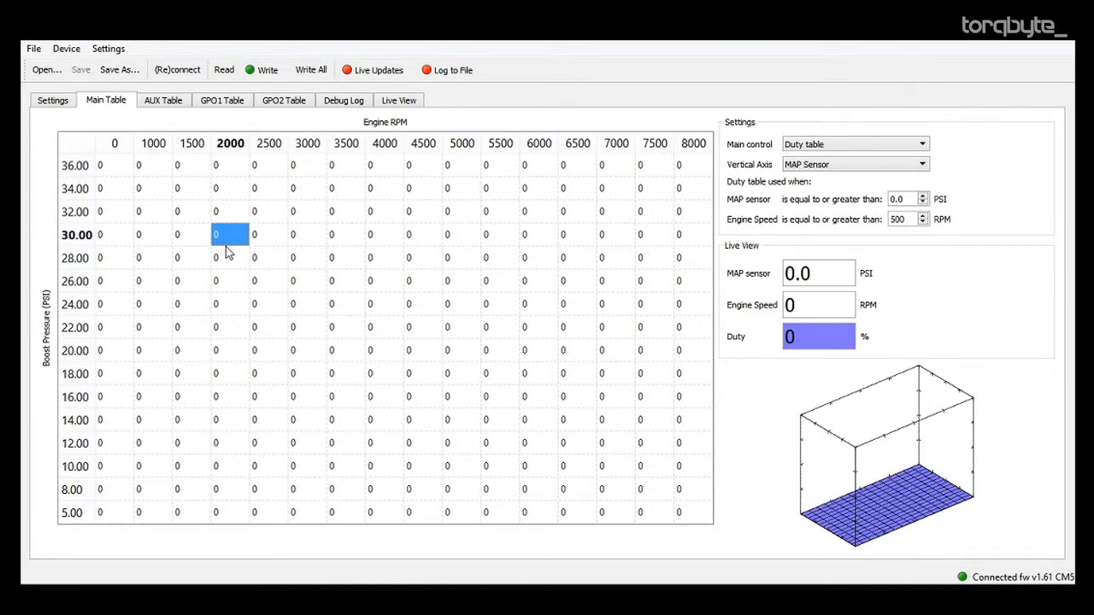
pyautogui.write('100')
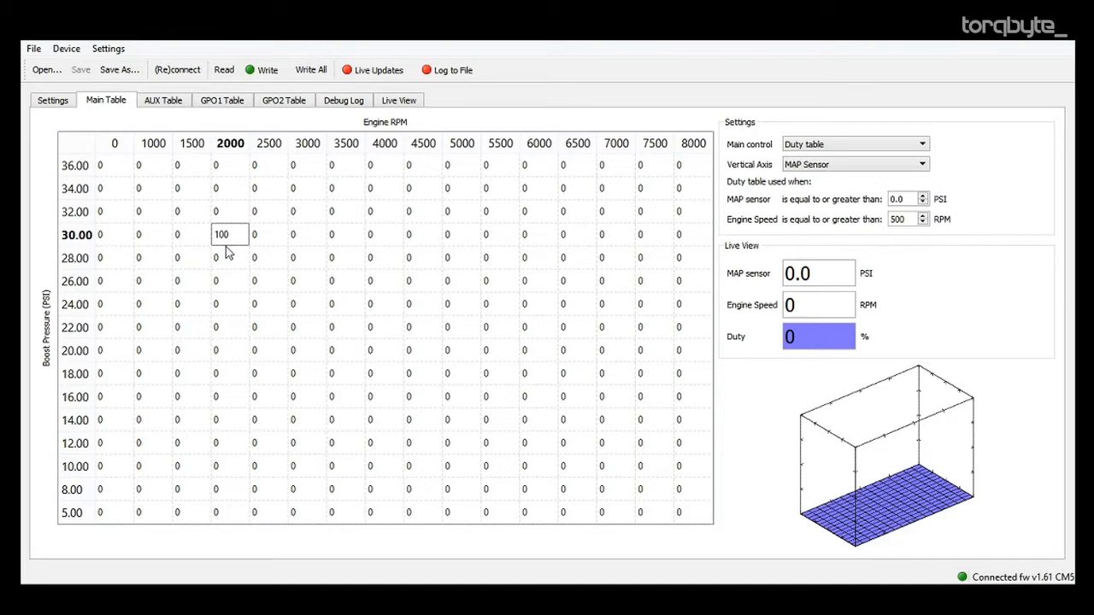
pyautogui.press('Tab')
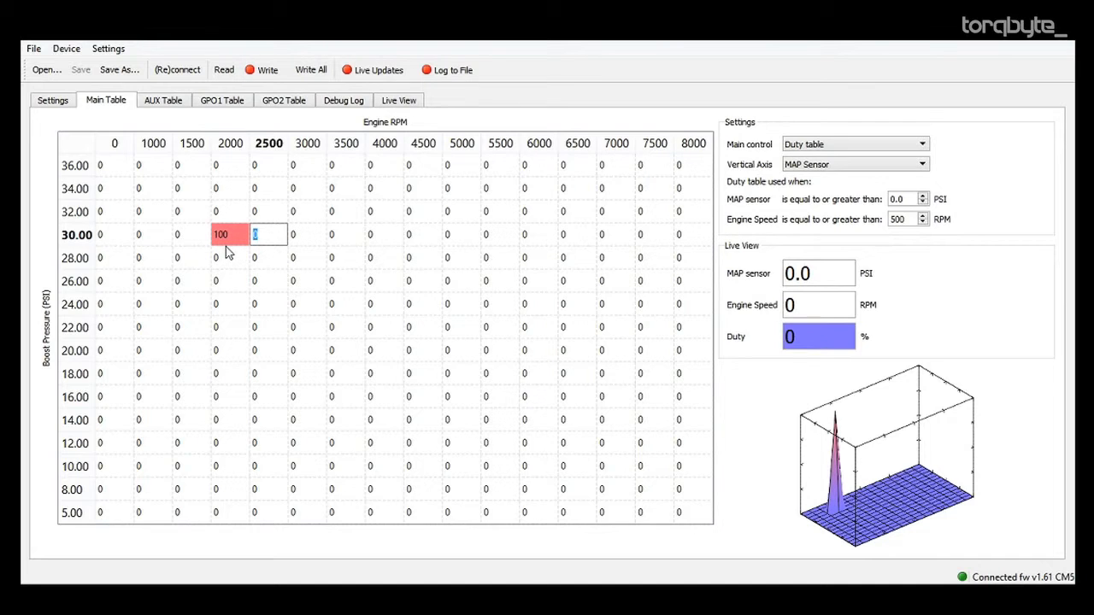
pyautogui.press('Tab')
pyautogui.press('Left')
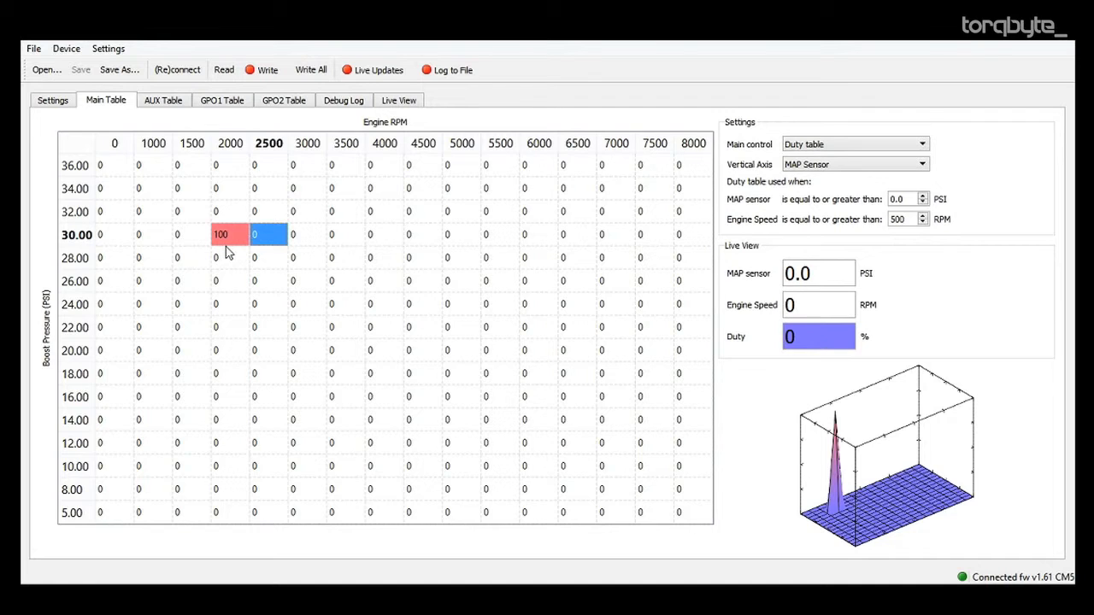
# Fill the 30 PSI row from 2500 to 4500 RPM with duty values 30, 90, 40, 20 and 20.
pyautogui.write('30')
pyautogui.press('Tab')
pyautogui.write('90')
pyautogui.press('Tab')
pyautogui.write('40')
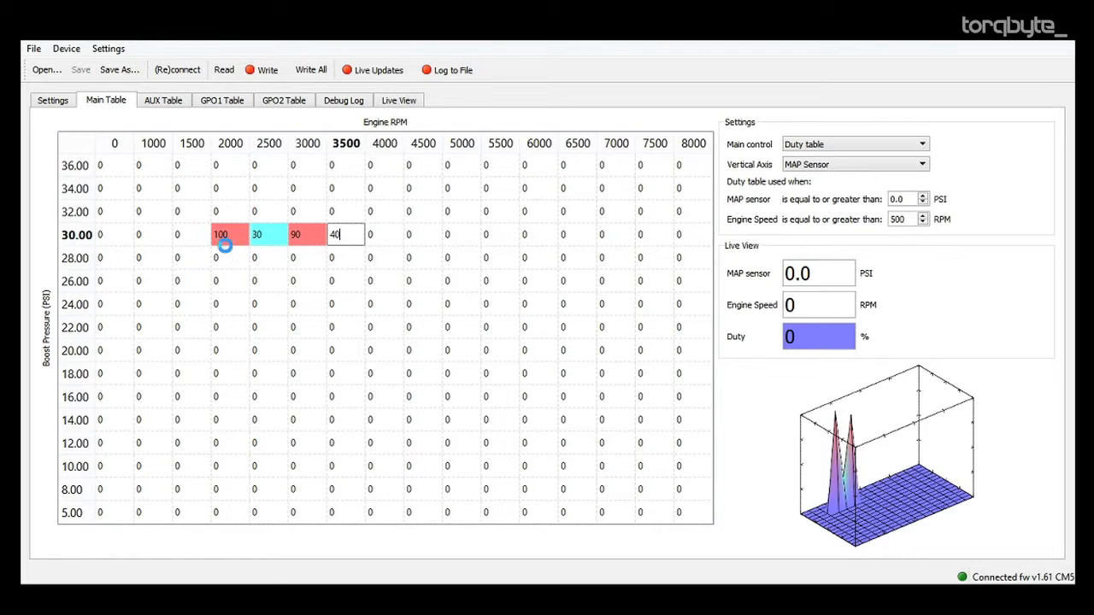
pyautogui.press('Tab')
pyautogui.write('20')
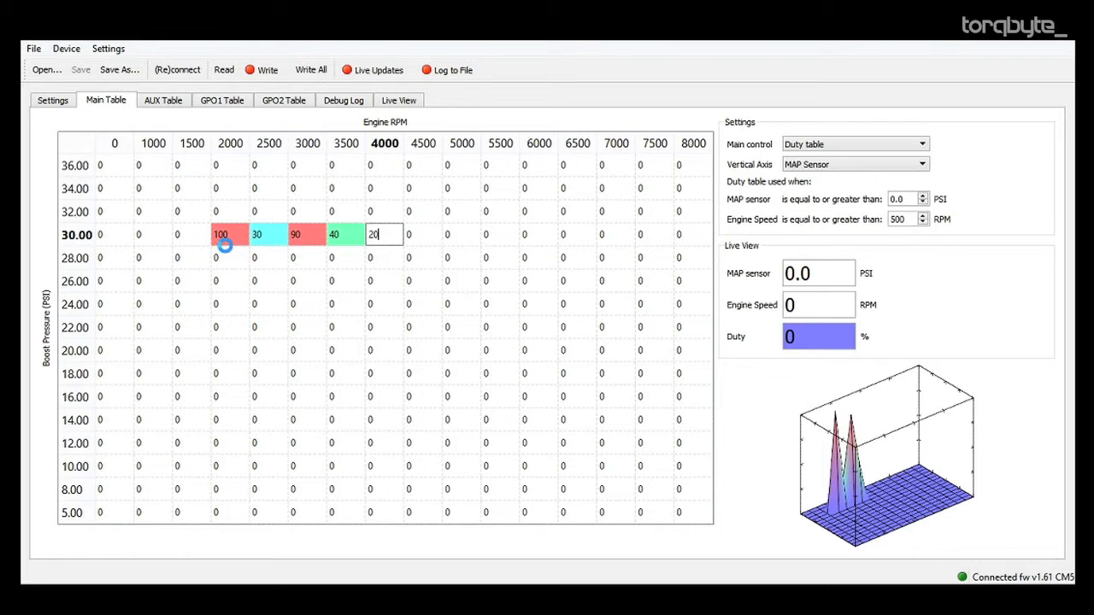
pyautogui.press('Tab')
pyautogui.write('2')
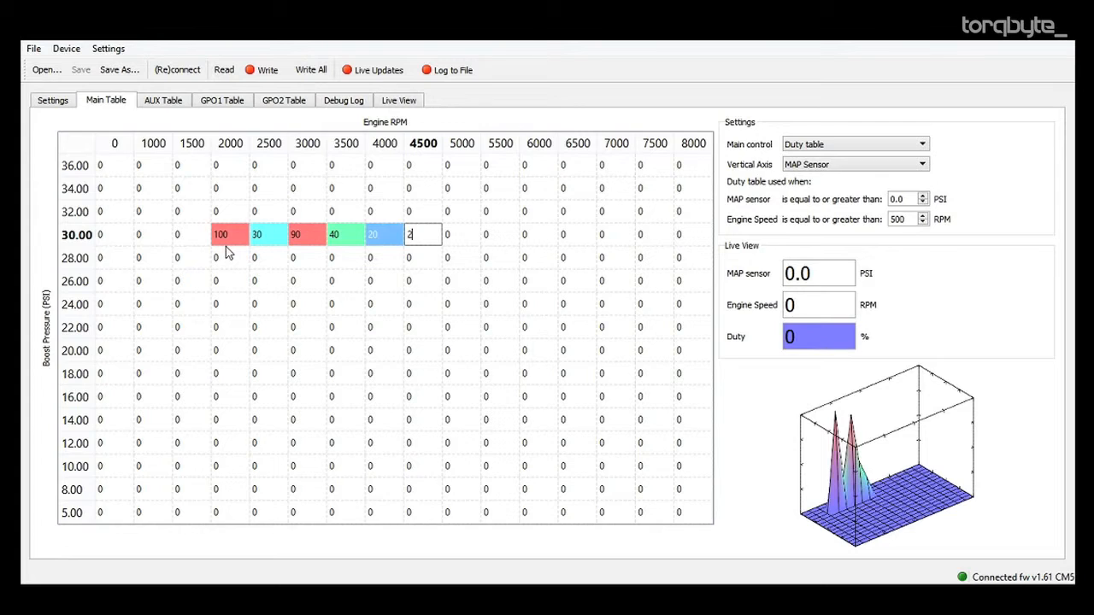
pyautogui.write('0')
pyautogui.press('Down')
# Select the 28 PSI cell at 2000 RPM and write the changed settings to the device.
pyautogui.press('Left')
pyautogui.press('Left')
pyautogui.press('Left')
pyautogui.press('Left')
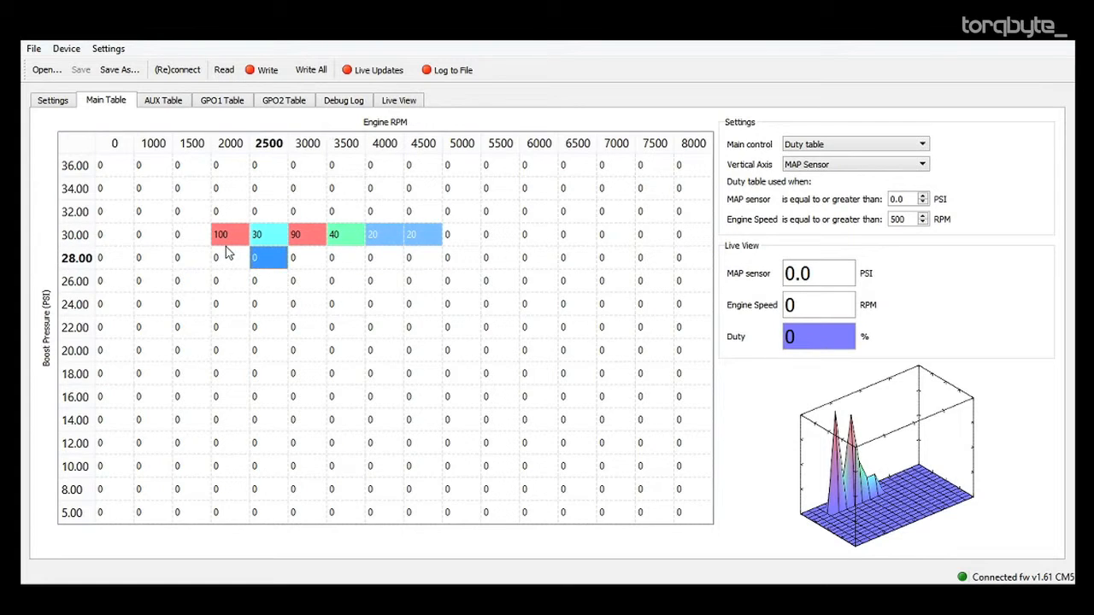
pyautogui.press('Left')
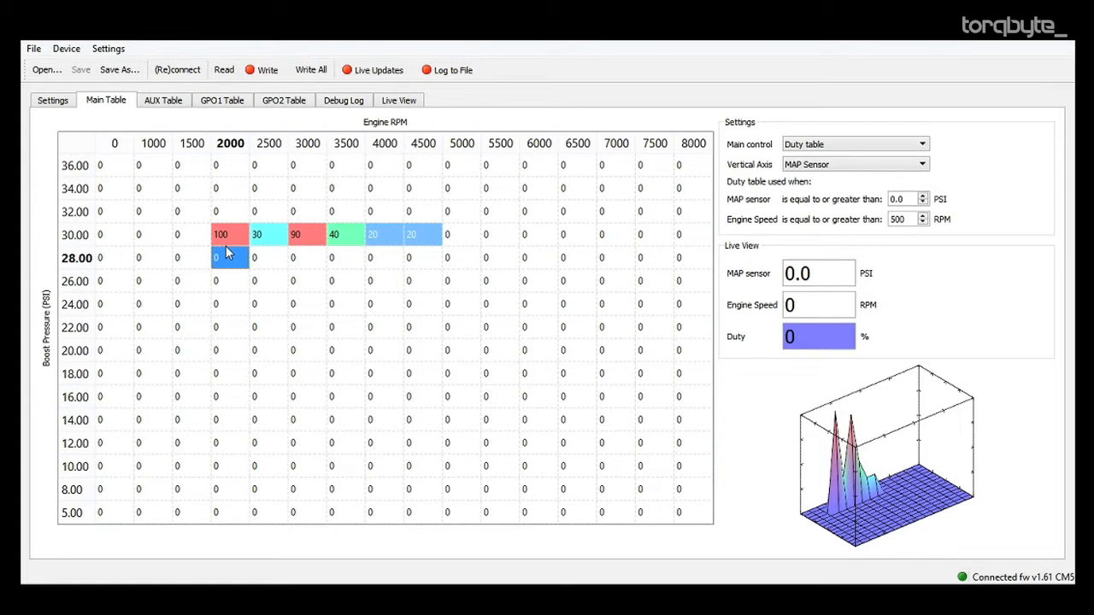
pyautogui.click(277, 73)
# Change the vertical axis of the GPO1 table to MAP Sensor.
pyautogui.click(245, 101)
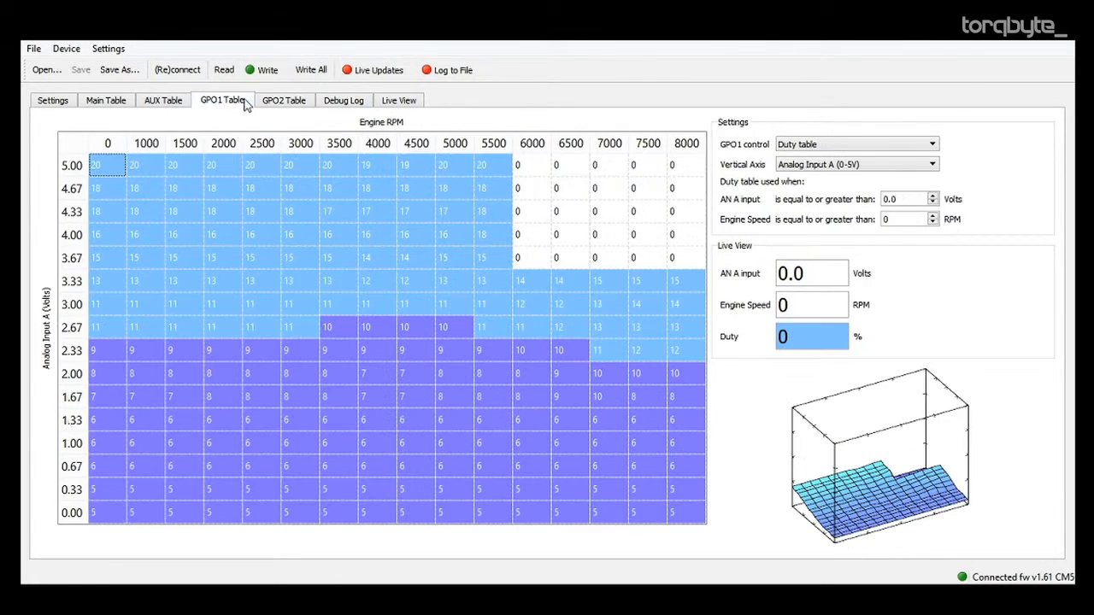
pyautogui.click(810, 147)
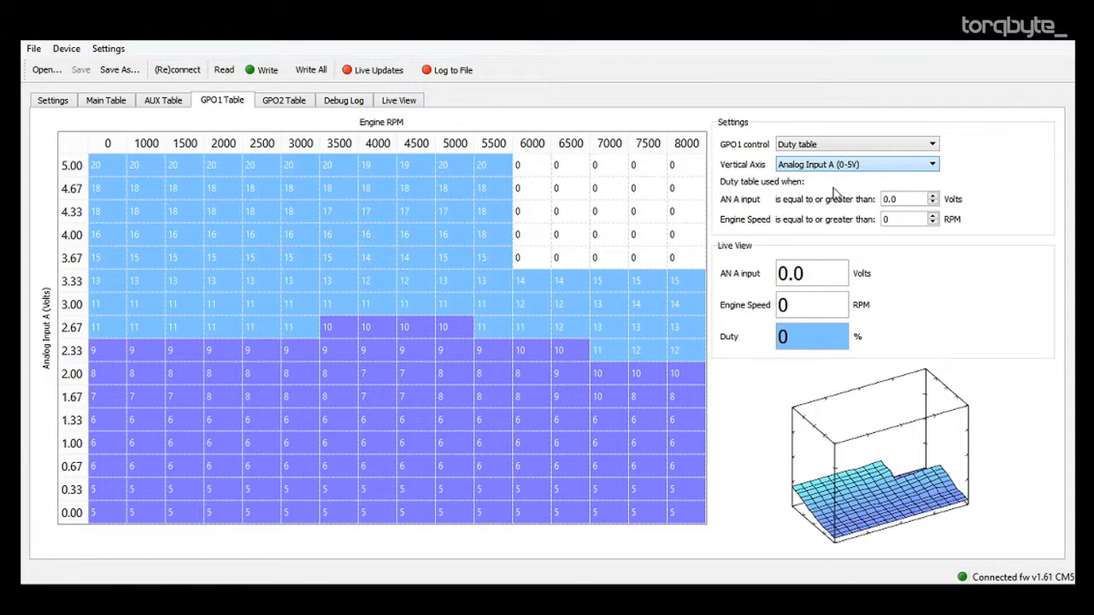
pyautogui.click(857, 175)
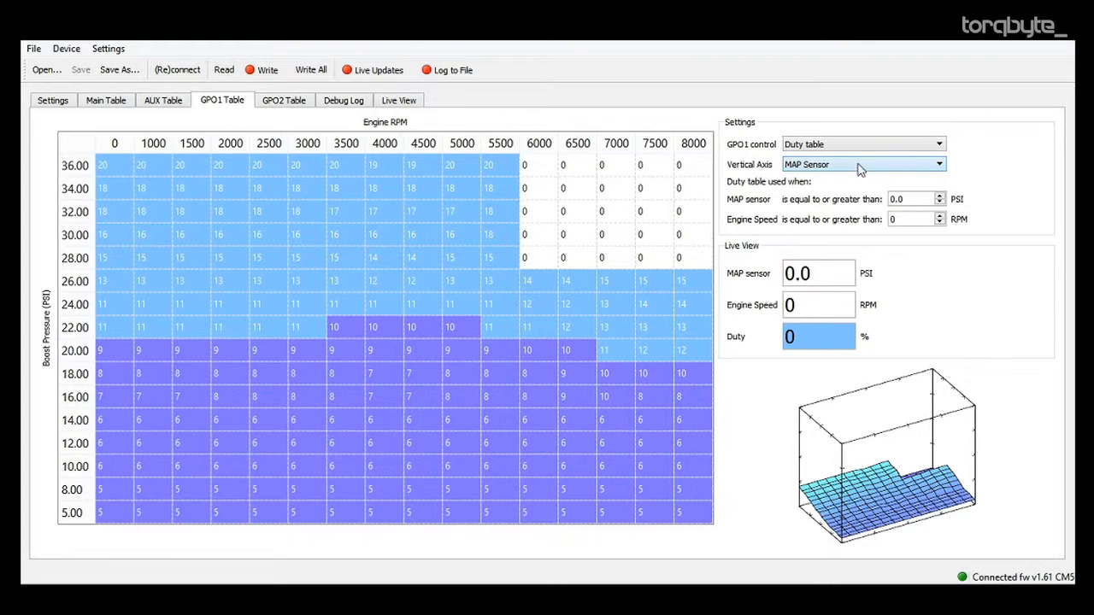
# Fill the main table's 28 PSI row from 2000 to 4500 RPM with duty values 100, 100, 90, 70, 50 and 20.
pyautogui.click(171, 100)
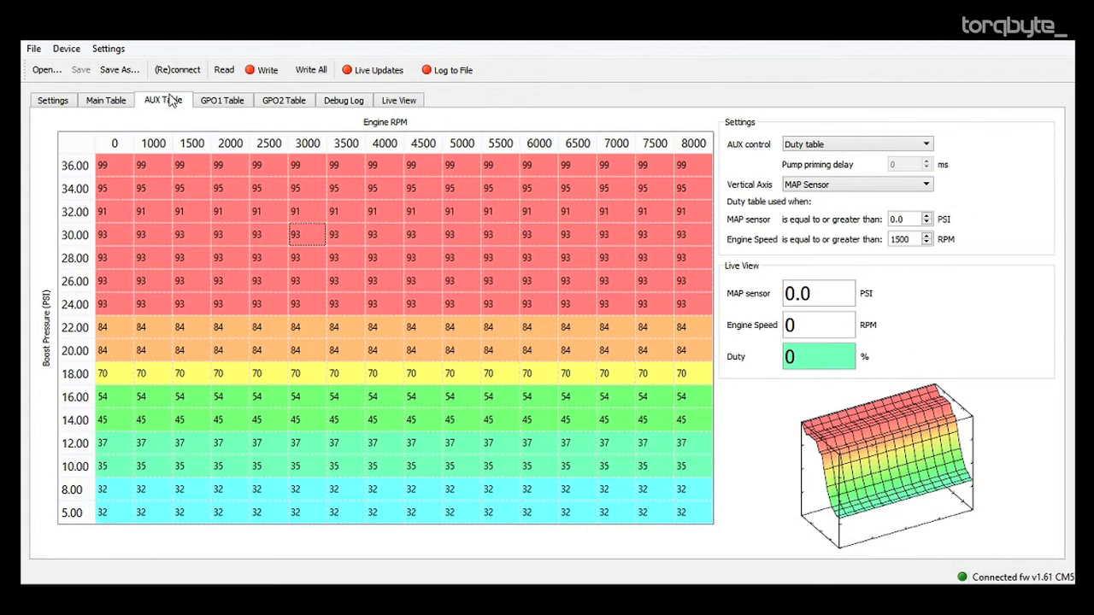
pyautogui.click(106, 101)
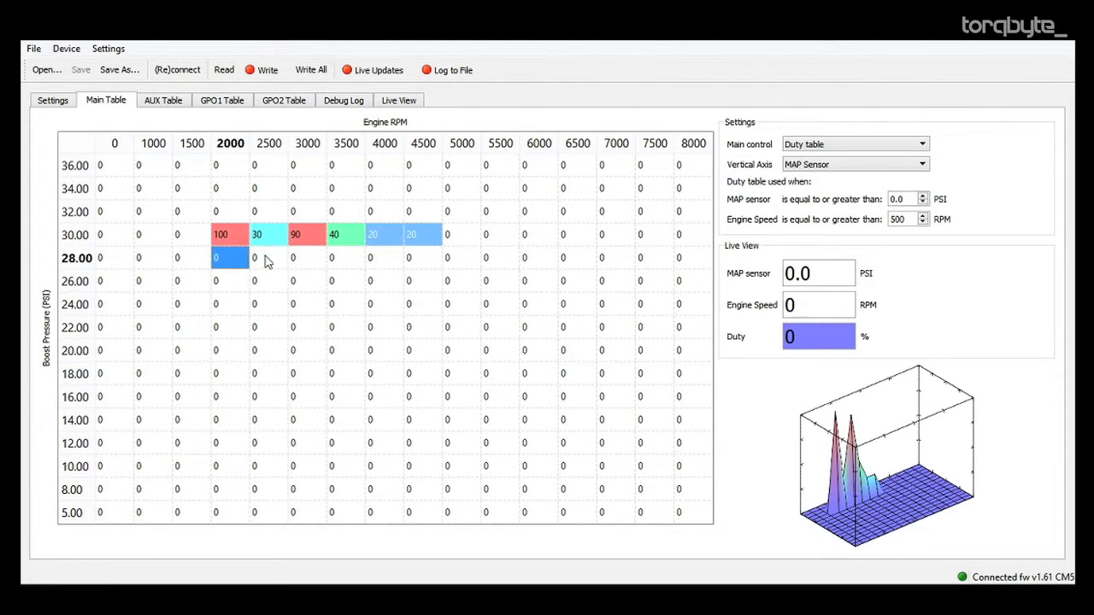
pyautogui.write('100')
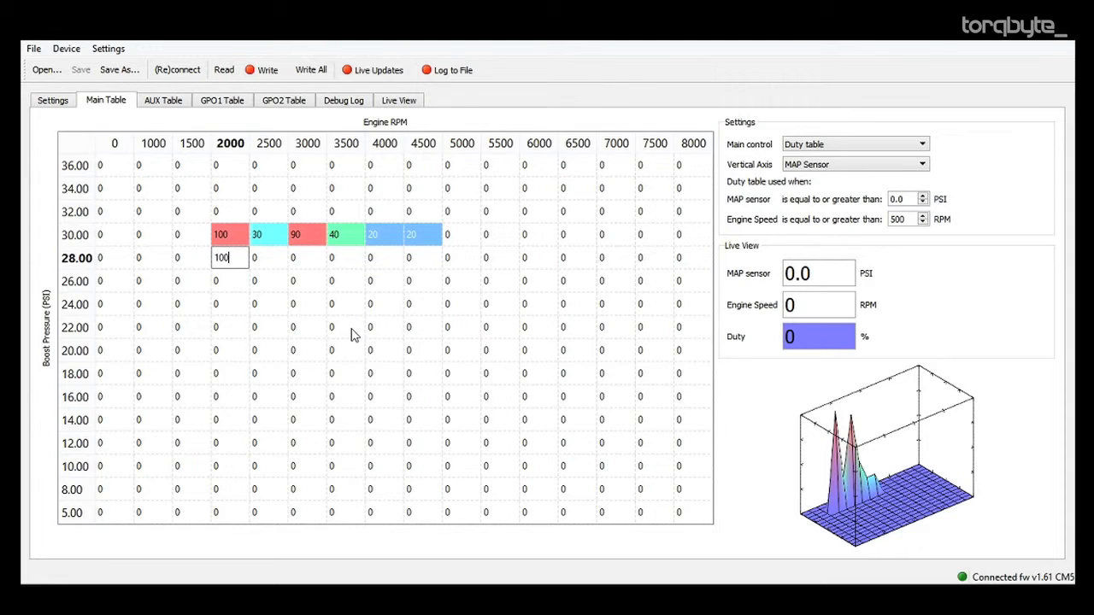
pyautogui.press('Tab')
pyautogui.write('100')
pyautogui.press('Tab')
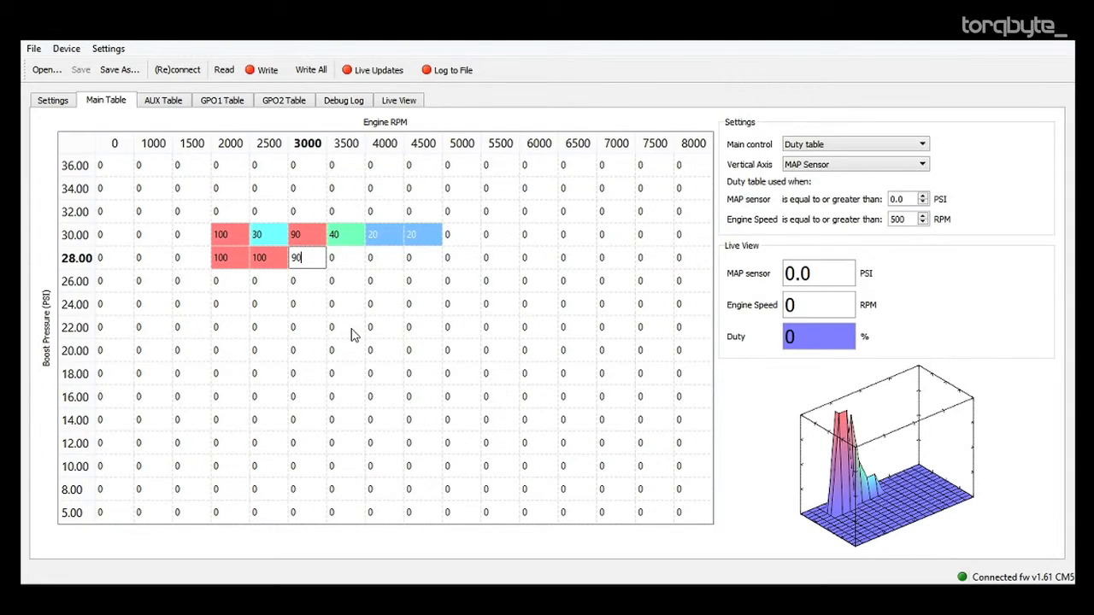
pyautogui.press('Tab')
pyautogui.write('70')
pyautogui.press('Tab')
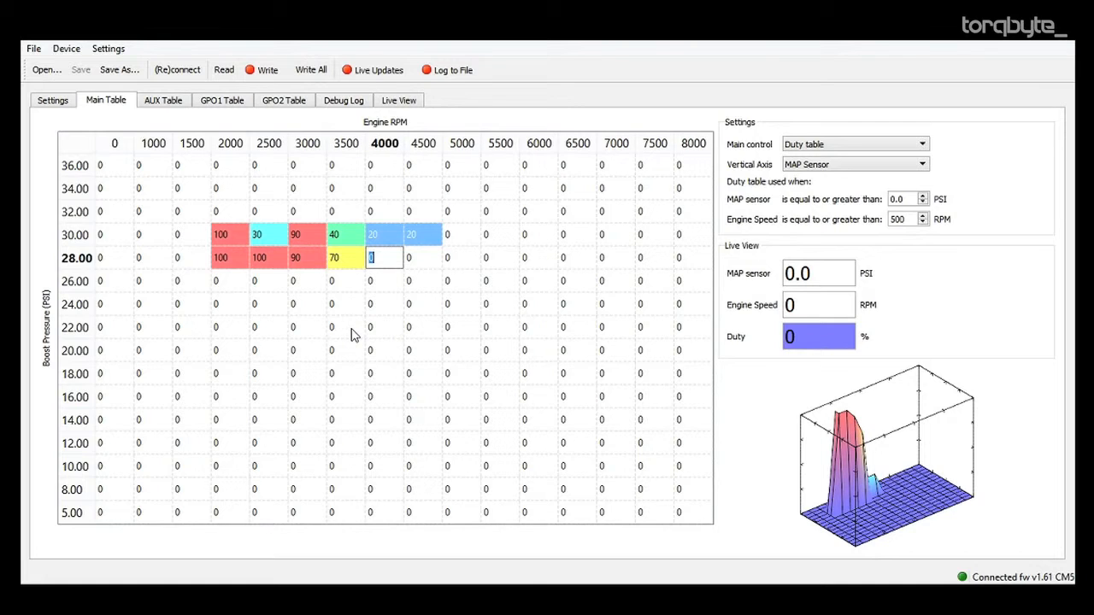
pyautogui.press('Tab')
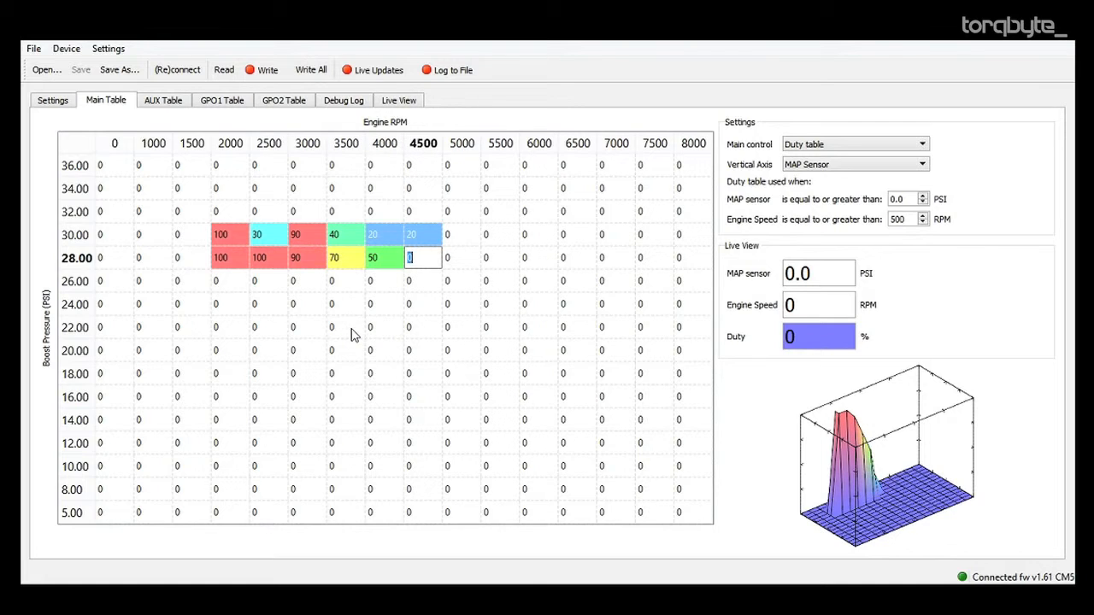
pyautogui.press('Tab')
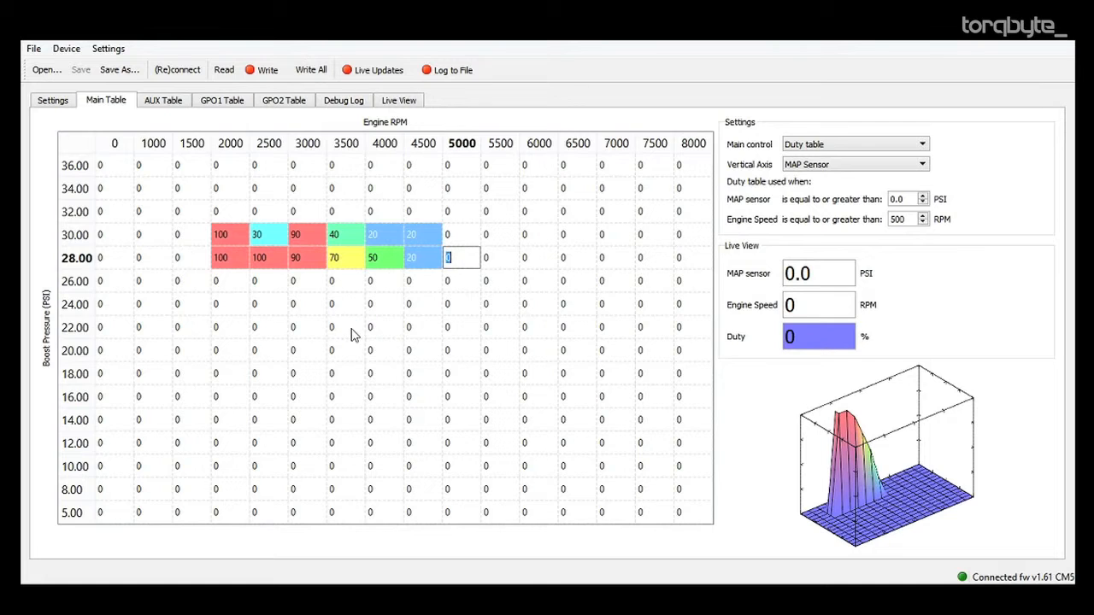
# Copy the 30 and 28 PSI duty values from 2000 to 4500 RPM into the rows from 26 down to 16 PSI.
pyautogui.click(433, 264)
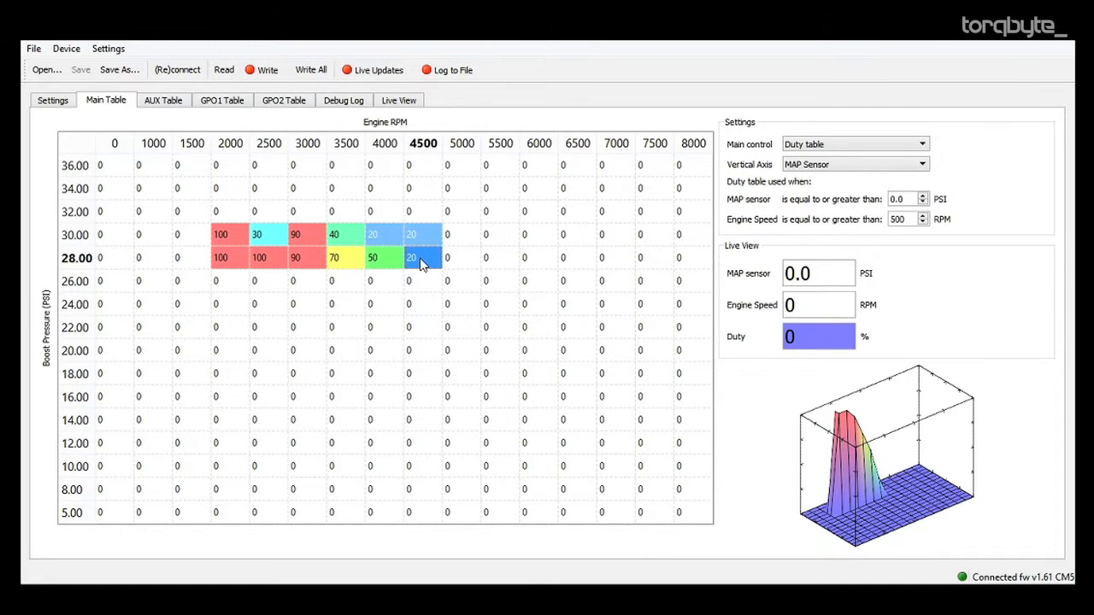
pyautogui.click(318, 266)
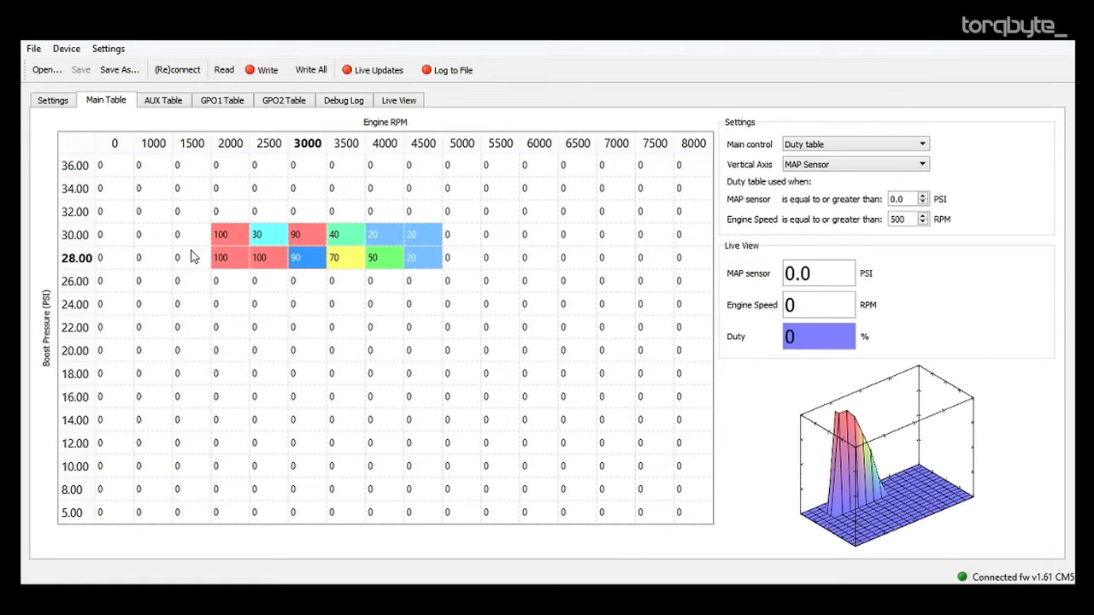
pyautogui.moveTo(230, 242); pyautogui.dragTo(431, 260)
pyautogui.hotkey('ctrl', 'c')
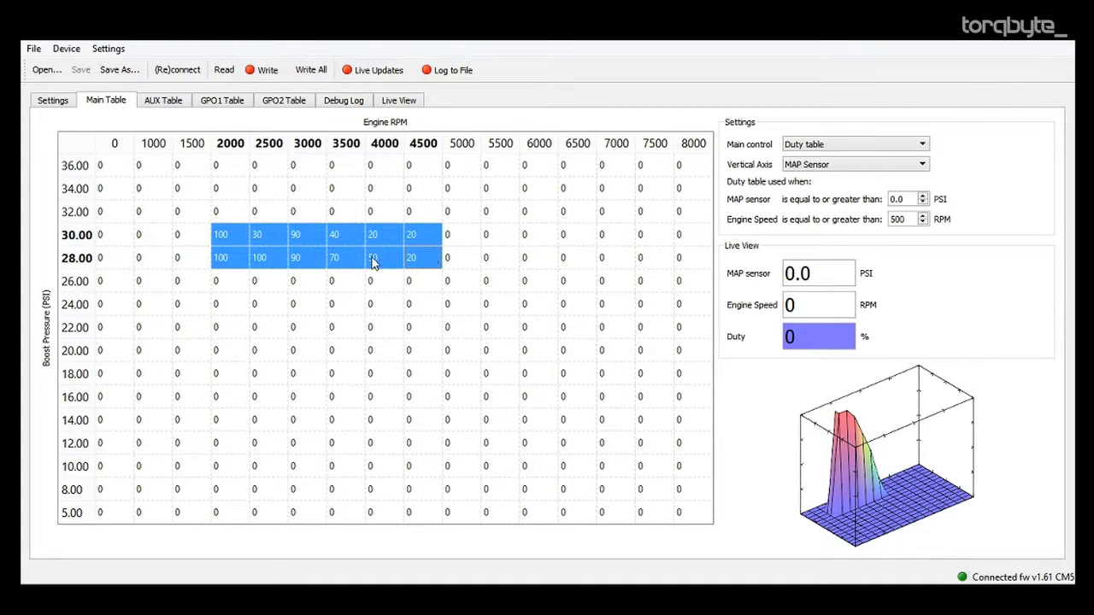
pyautogui.click(230, 281)
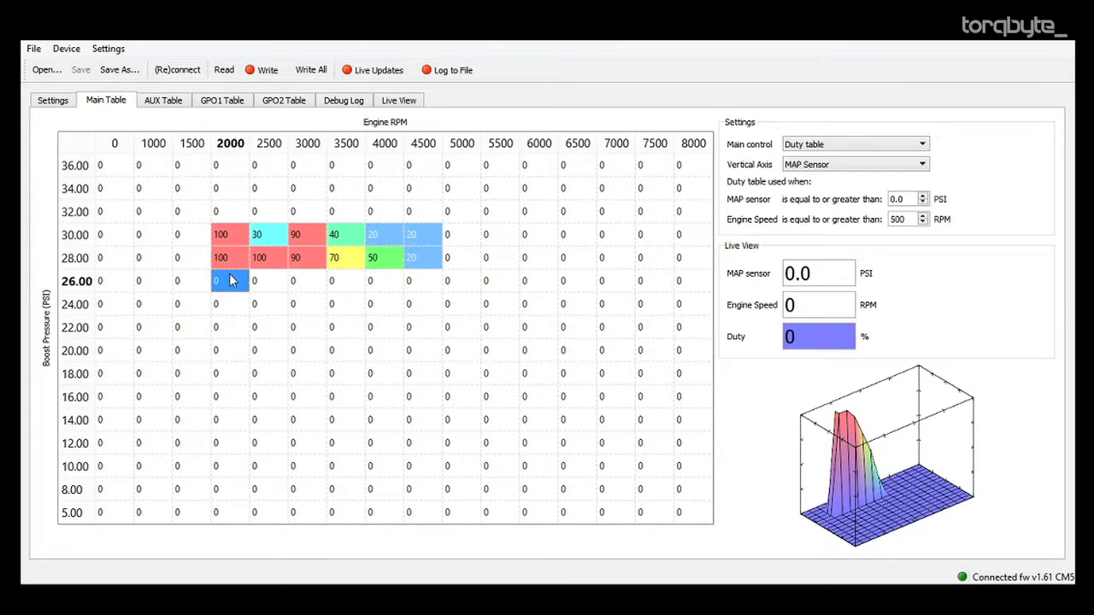
pyautogui.hotkey('ctrl', 'v')
pyautogui.click(224, 333)
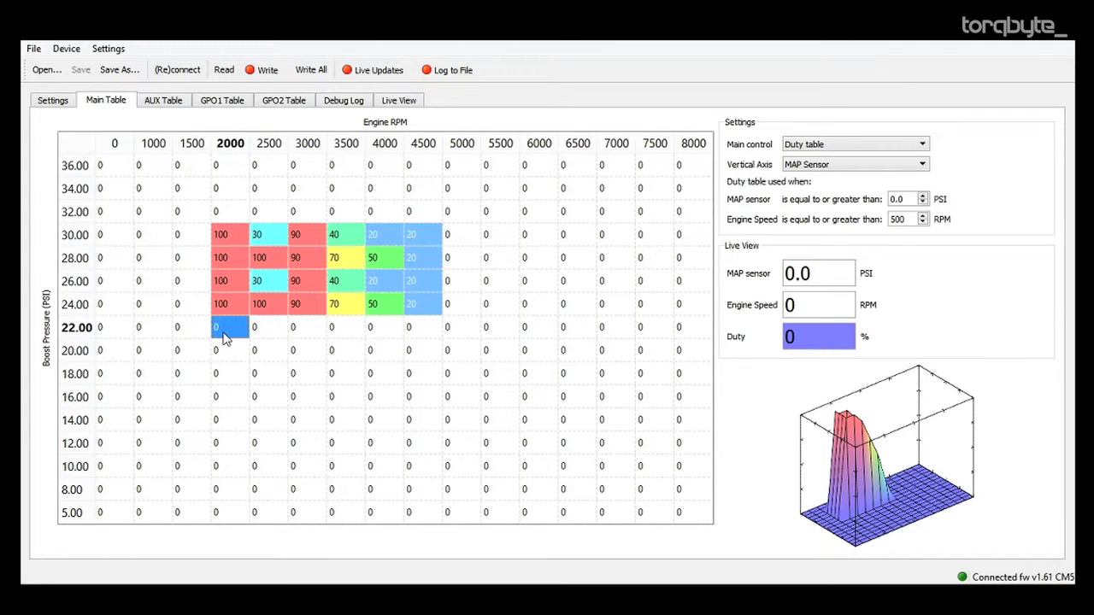
pyautogui.hotkey('ctrl', 'v')
pyautogui.click(234, 381)
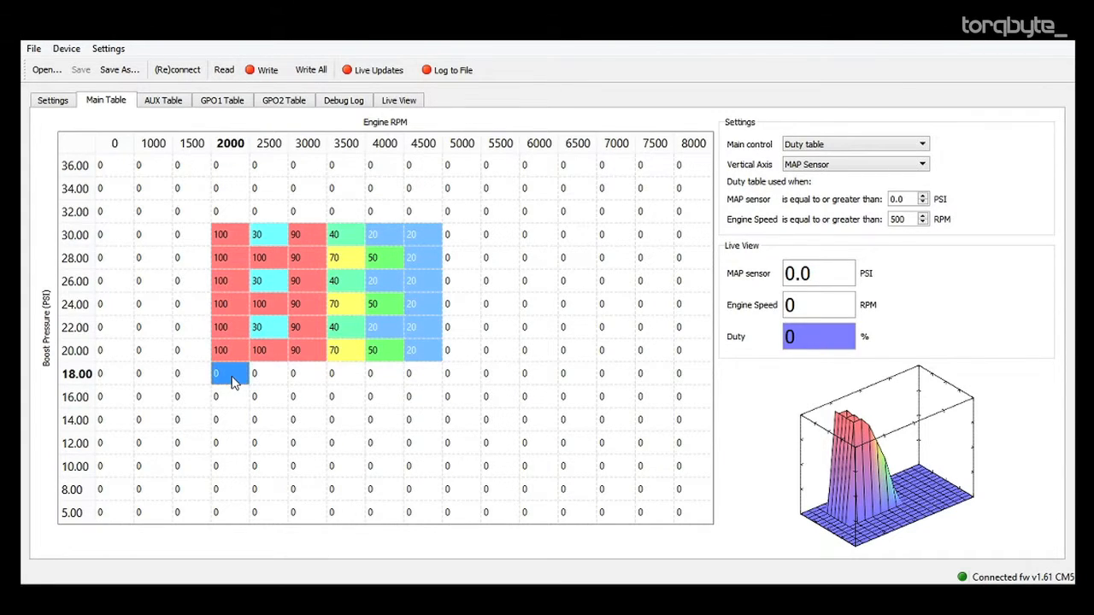
pyautogui.hotkey('ctrl', 'v')
# Copy the block from 30 to 16 PSI and 2000 to 4500 RPM, and paste it starting at 12 PSI, 7000 RPM.
pyautogui.moveTo(231, 237); pyautogui.dragTo(425, 407)
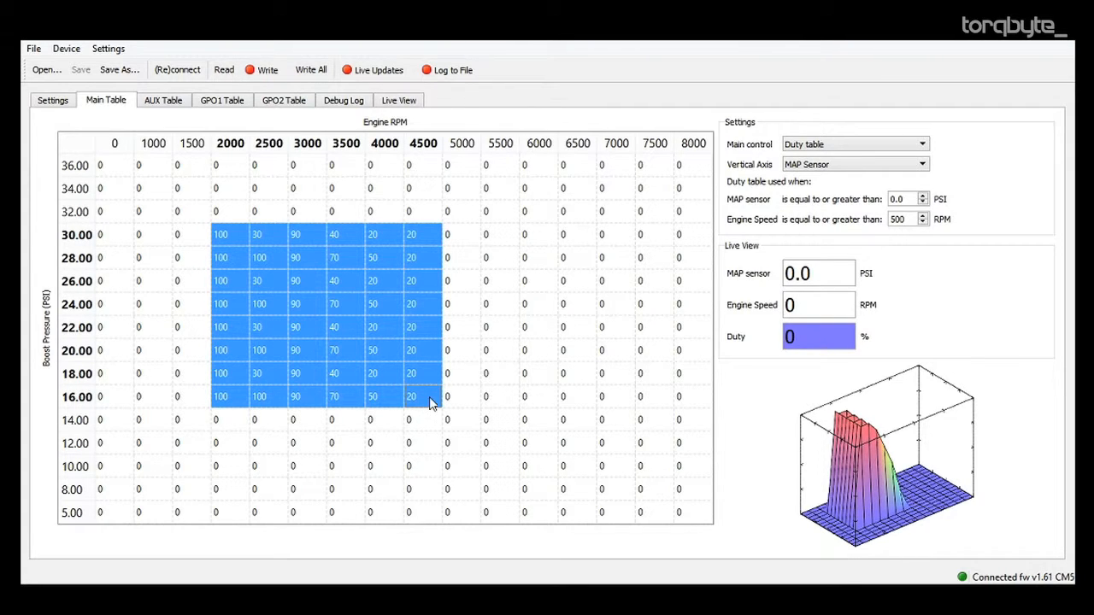
pyautogui.click(609, 442)
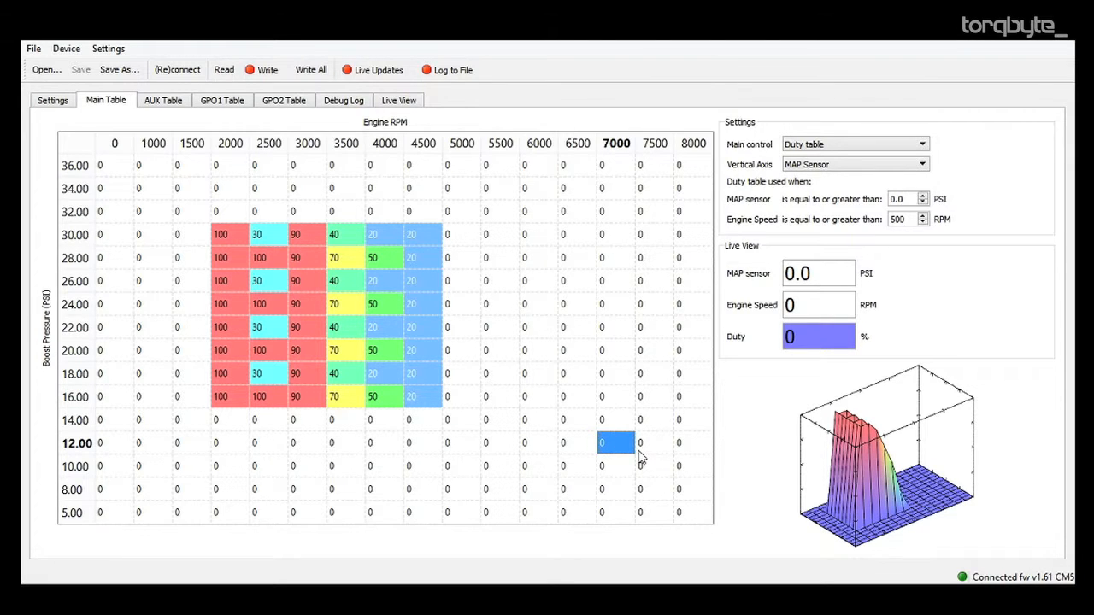
pyautogui.hotkey('ctrl', 'v')
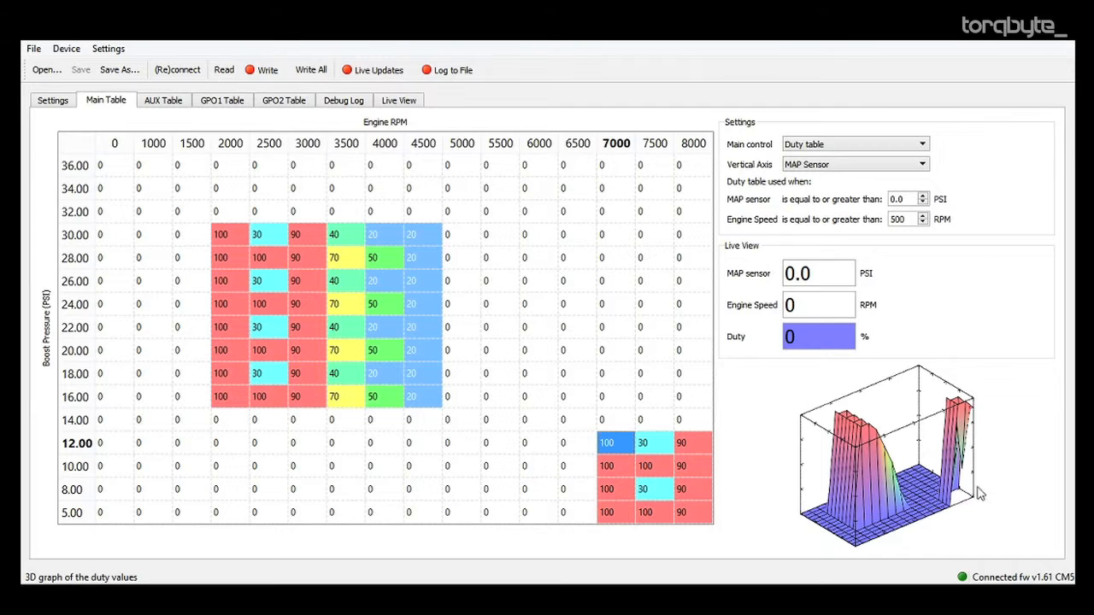
pyautogui.moveTo(818, 500); pyautogui.dragTo(985, 468)
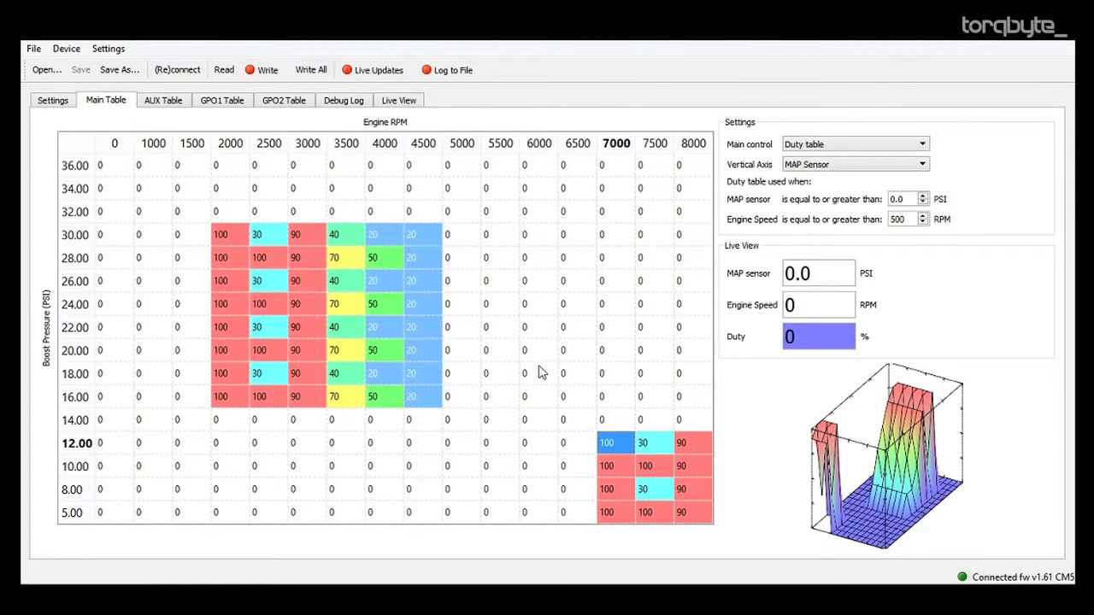
# Copy the block from 30 to 8 PSI and 2000 to 7500 RPM, and paste it starting at 34 PSI, 3000 RPM.
pyautogui.moveTo(222, 236); pyautogui.dragTo(669, 495)
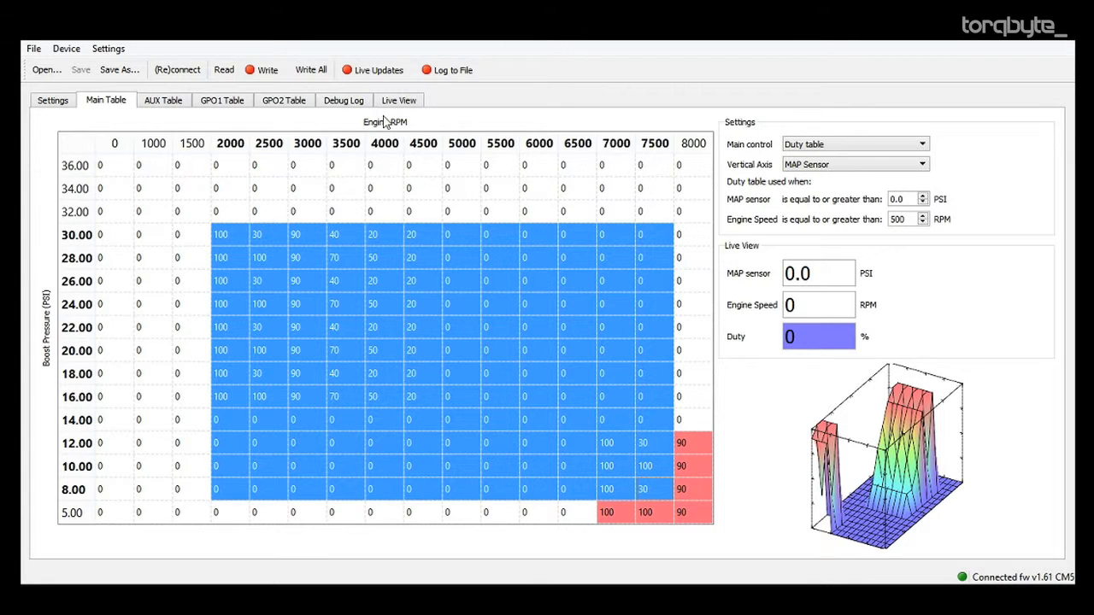
pyautogui.click(316, 189)
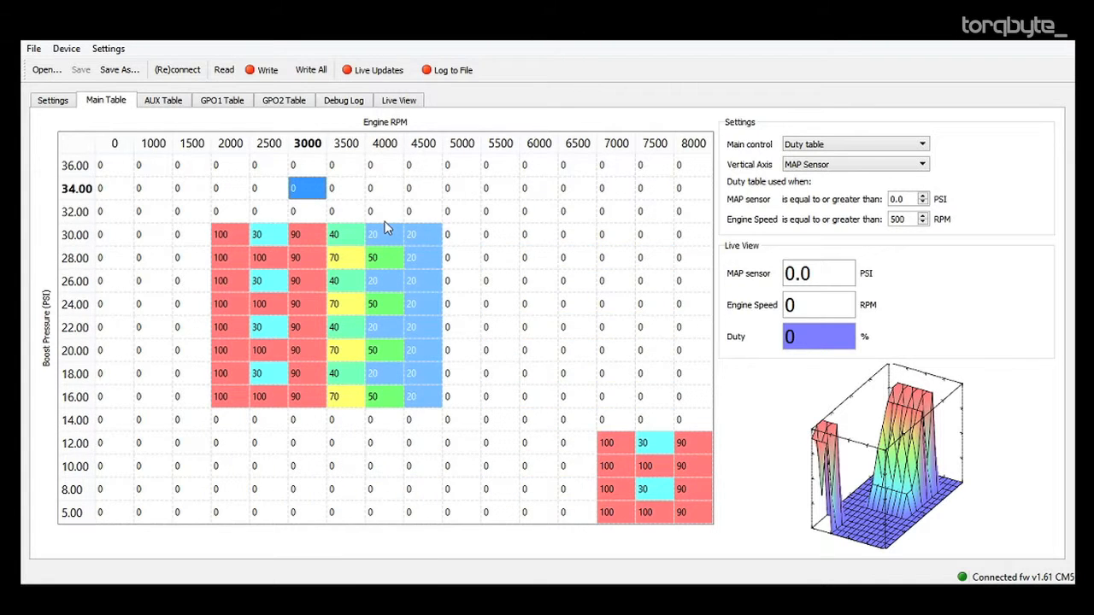
pyautogui.hotkey('ctrl', 'v')
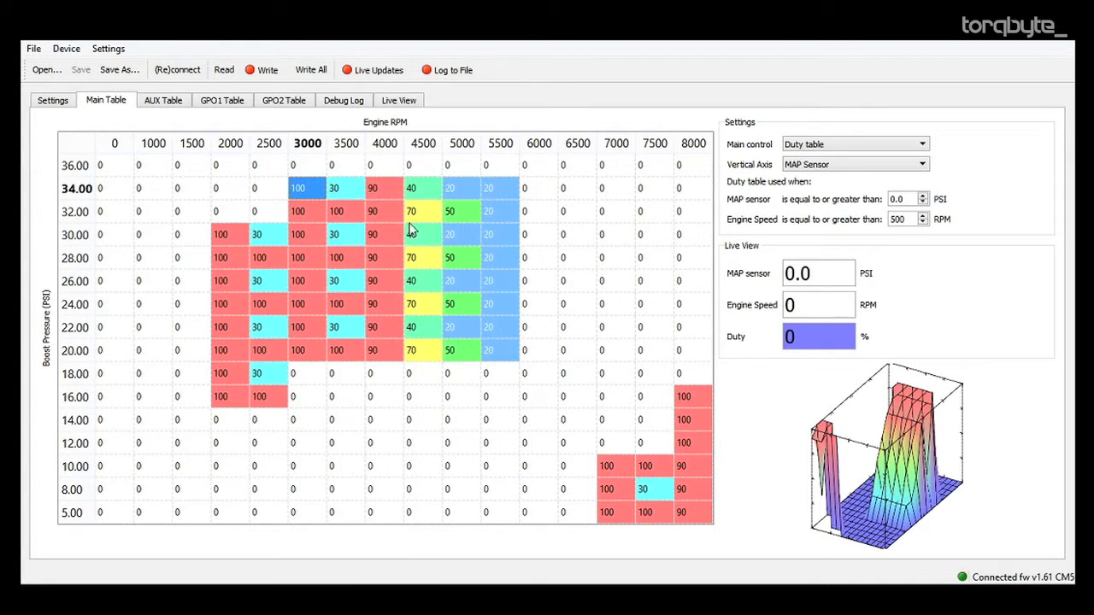
# Cut the block from 34 to 16 PSI and 2000 to 5500 RPM, and paste it starting at 22 PSI, 5500 RPM.
pyautogui.click(203, 213)
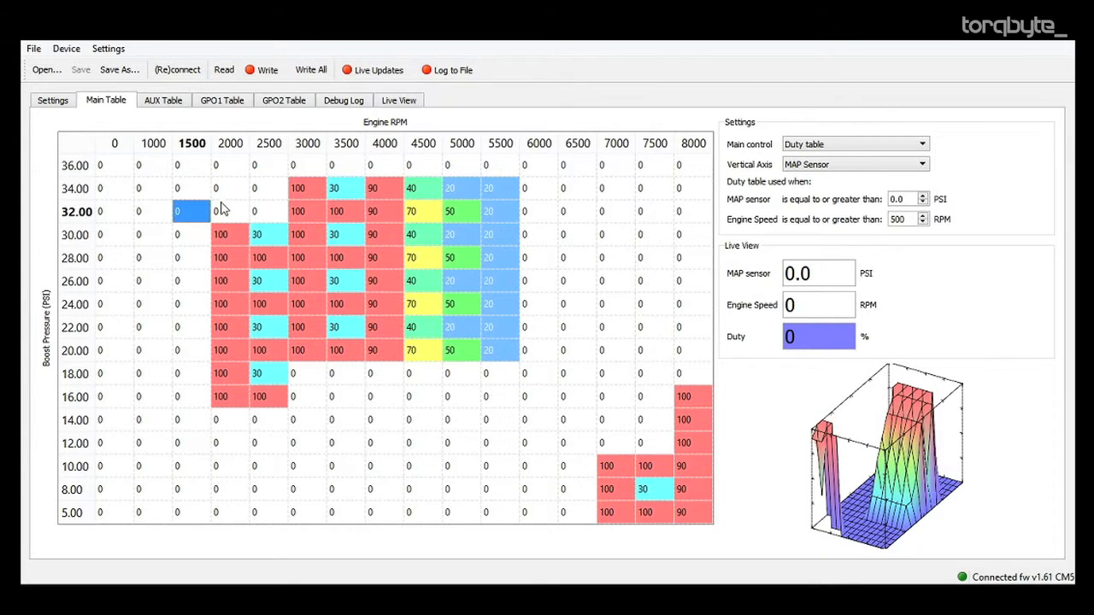
pyautogui.moveTo(228, 191); pyautogui.dragTo(461, 282)
pyautogui.click(227, 187)
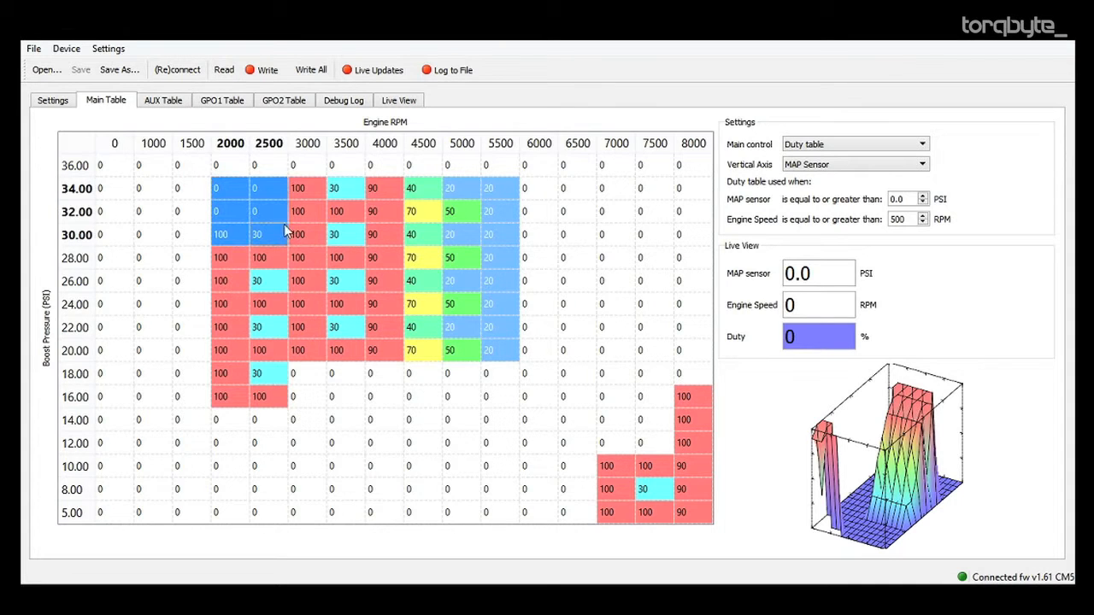
pyautogui.moveTo(252, 203); pyautogui.dragTo(487, 400)
pyautogui.rightClick(323, 223)
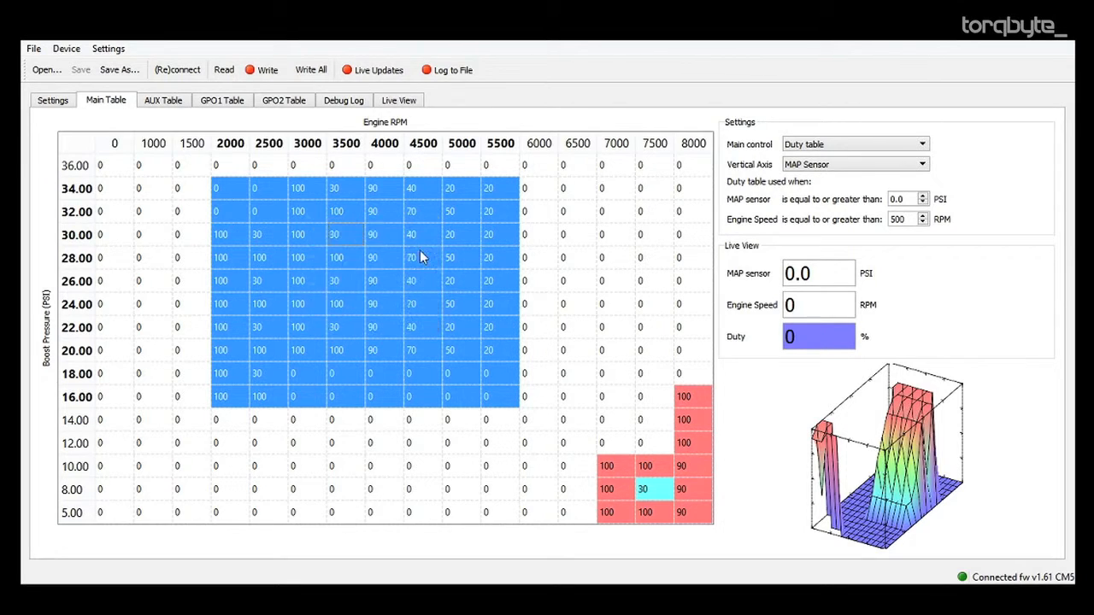
pyautogui.click(403, 232)
pyautogui.click(616, 257)
pyautogui.click(483, 330)
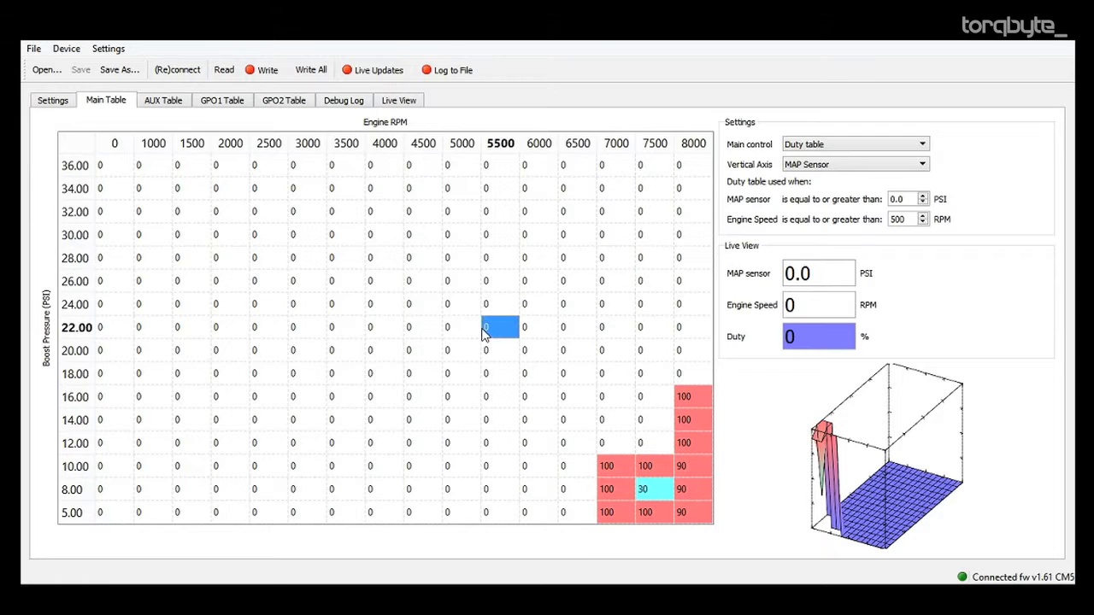
pyautogui.hotkey('ctrl', 'v')
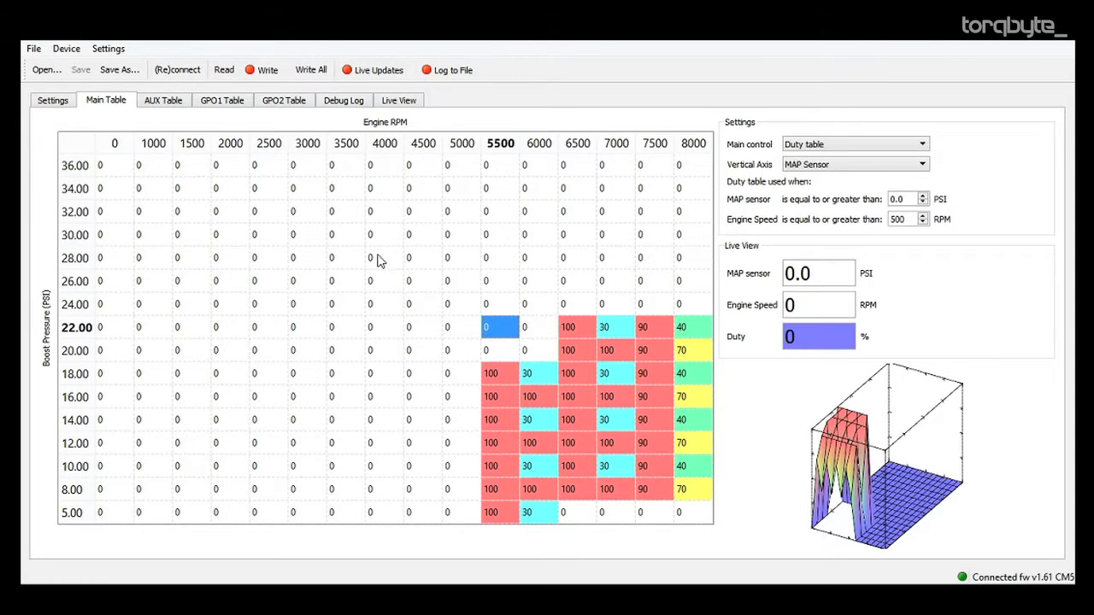
pyautogui.click(288, 244)
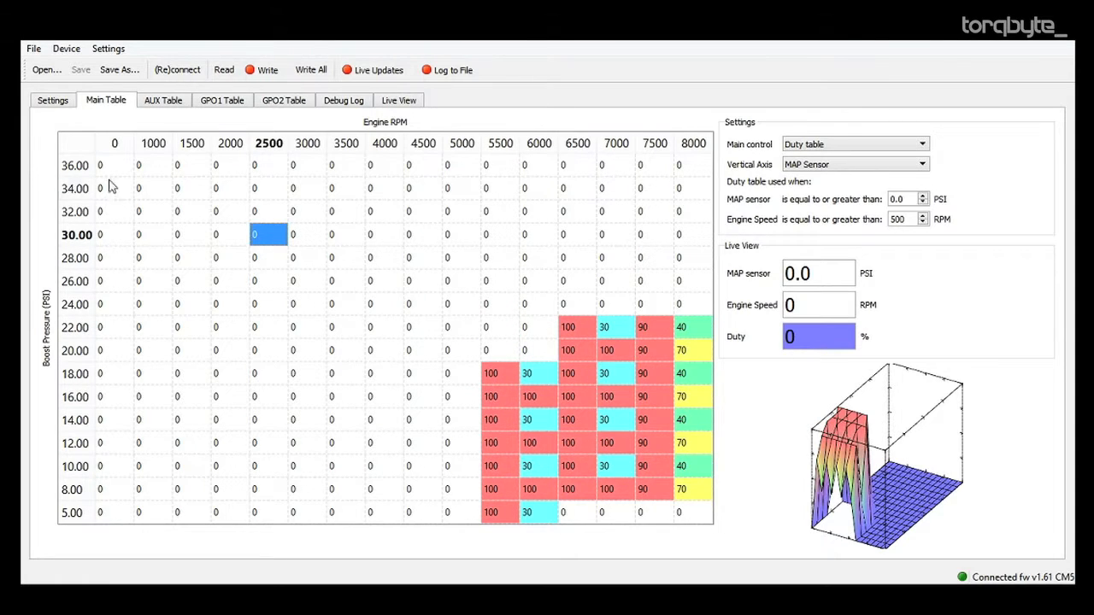
pyautogui.moveTo(118, 173); pyautogui.dragTo(402, 265)
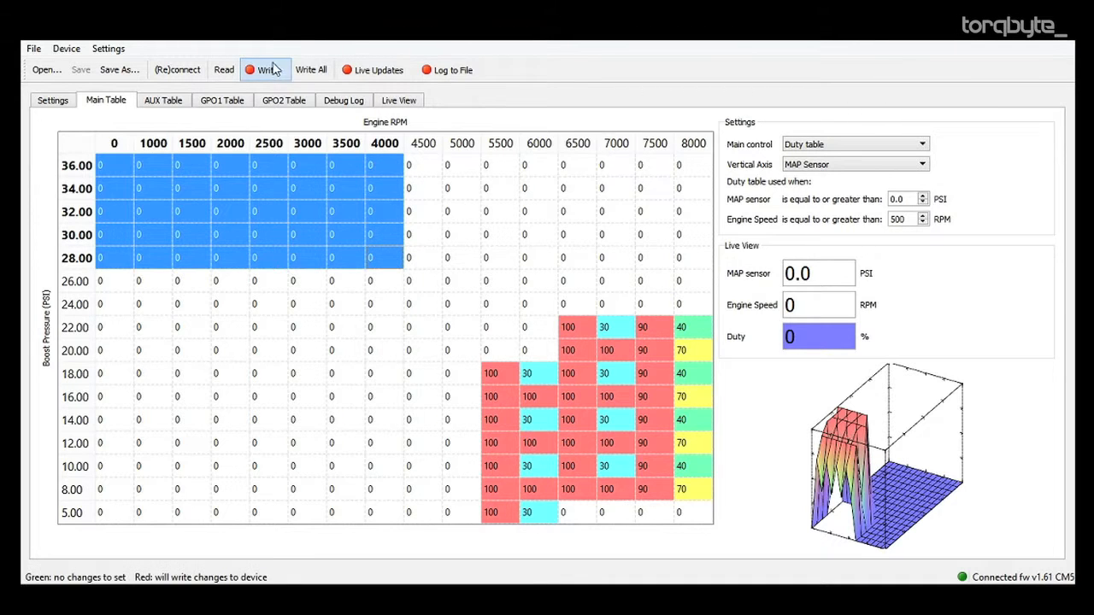
pyautogui.click(308, 303)
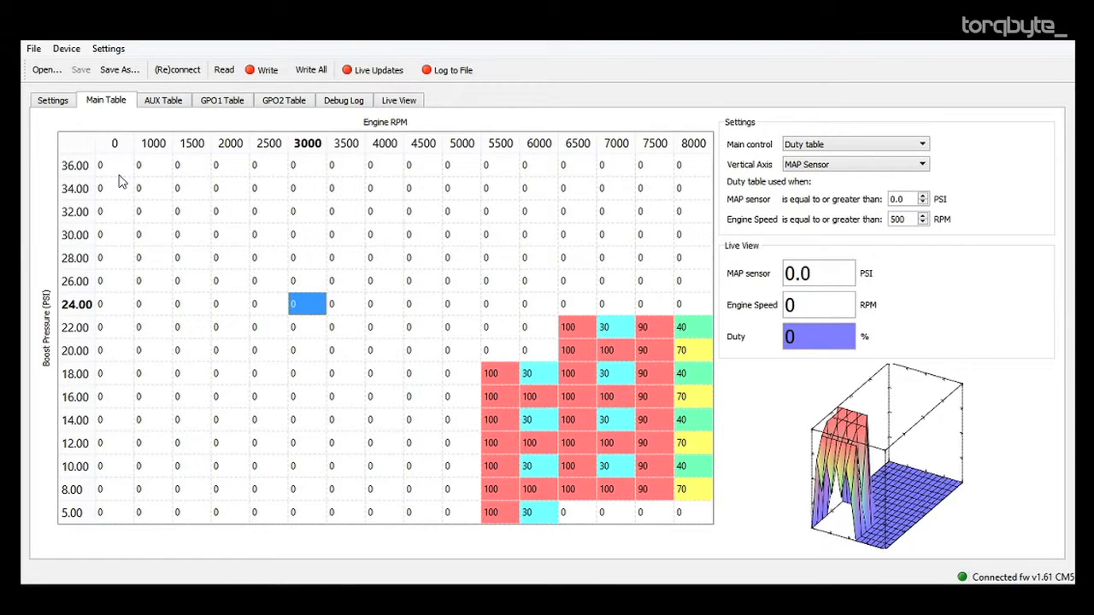
# Open the Scripts dialog for the entire main table, and move and enlarge it to read the help script.
pyautogui.moveTo(120, 175); pyautogui.dragTo(694, 524)
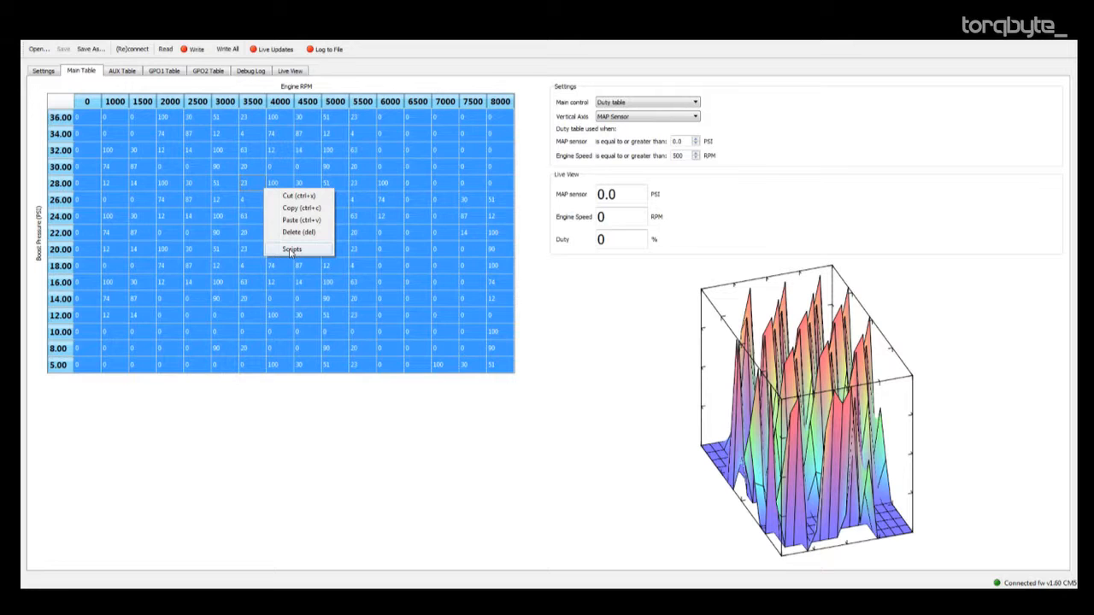
pyautogui.click(293, 253)
pyautogui.moveTo(425, 256); pyautogui.dragTo(279, 161)
pyautogui.moveTo(610, 316); pyautogui.dragTo(706, 426)
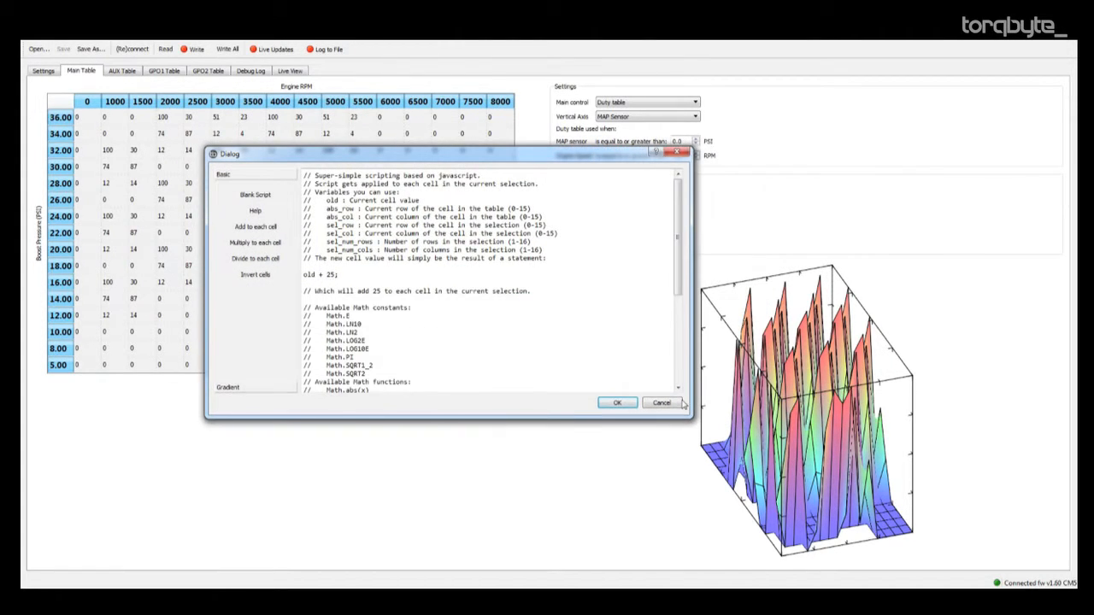
pyautogui.moveTo(606, 152); pyautogui.dragTo(851, 137)
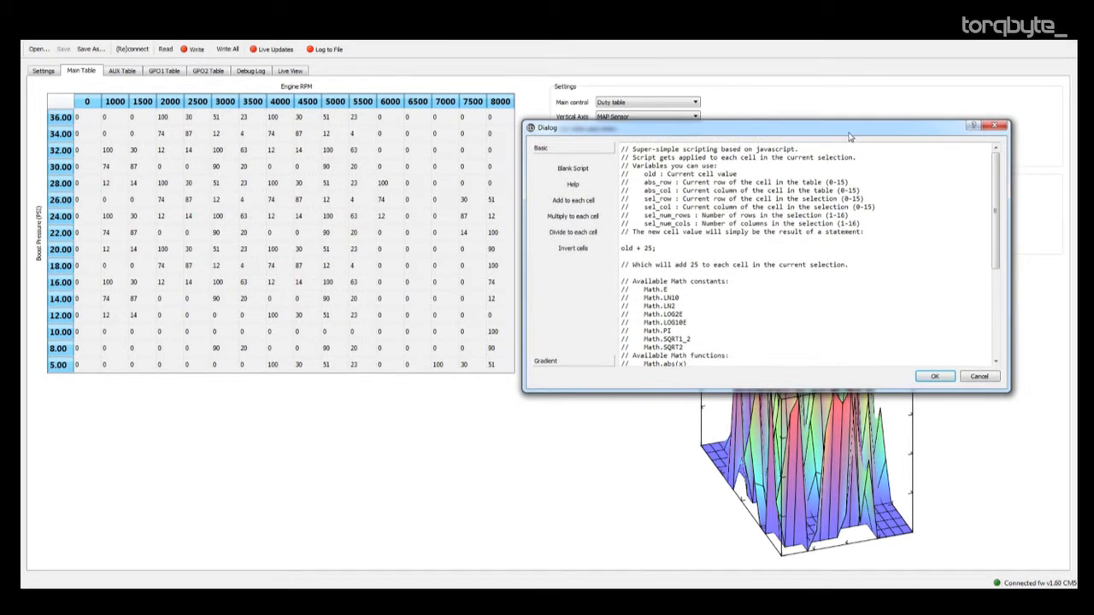
pyautogui.moveTo(680, 392); pyautogui.dragTo(684, 480)
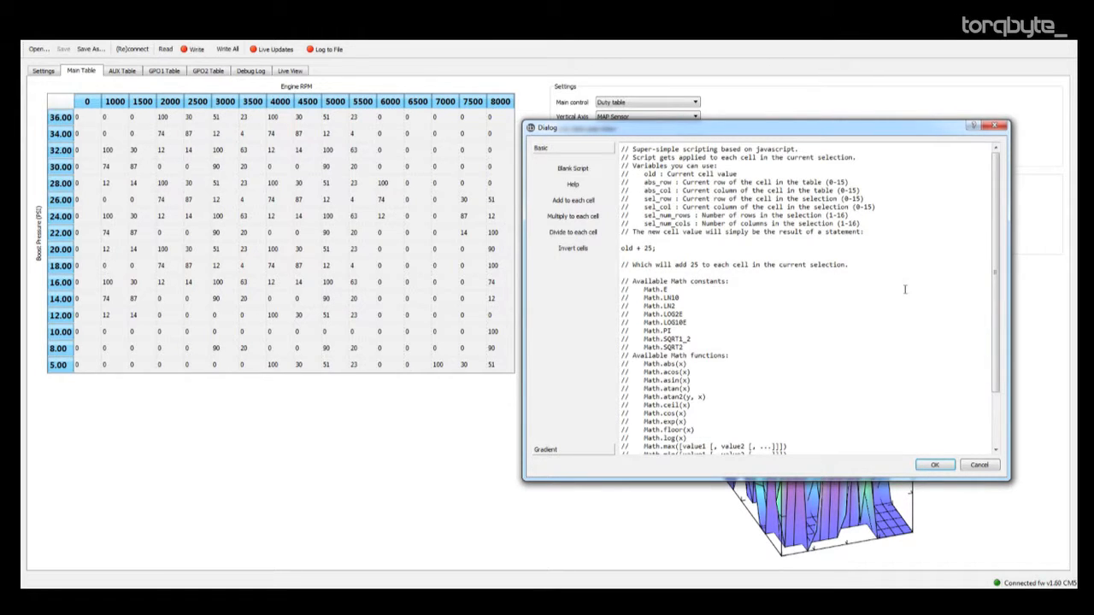
pyautogui.moveTo(996, 273); pyautogui.dragTo(986, 235)
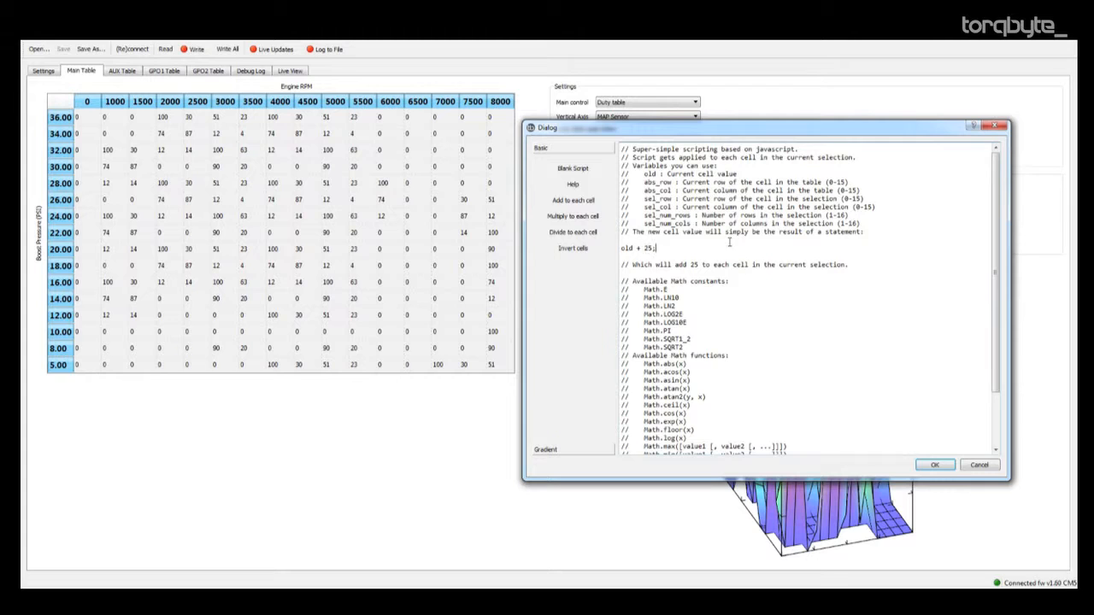
# Run the script "old + 25;" on every cell of the main table.
pyautogui.moveTo(633, 248); pyautogui.dragTo(620, 247)
pyautogui.moveTo(653, 249); pyautogui.dragTo(641, 250)
pyautogui.click(676, 251)
pyautogui.click(929, 465)
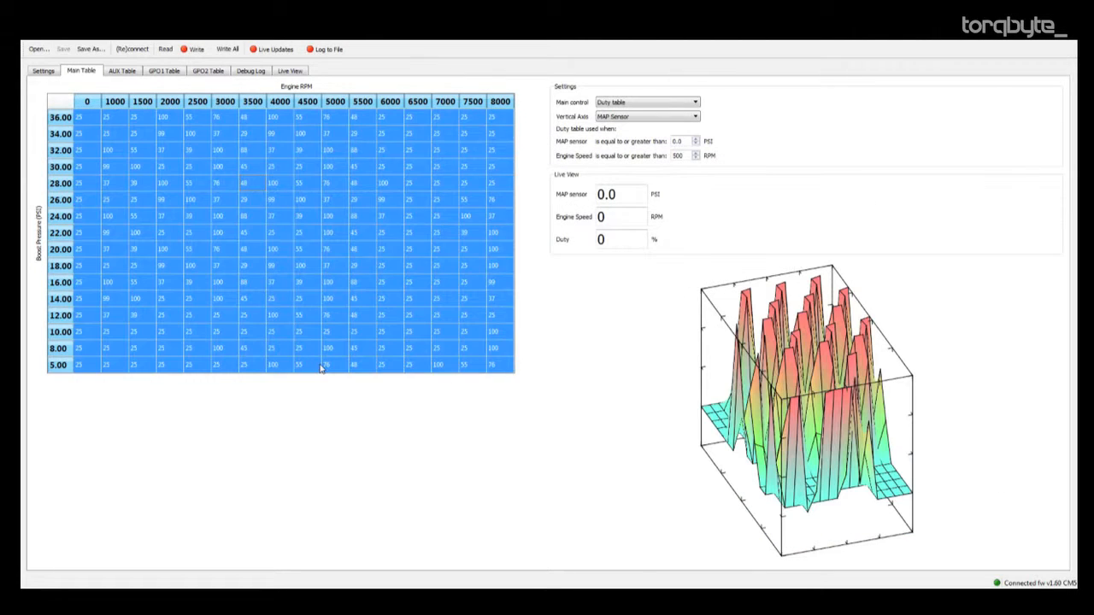
pyautogui.click(317, 366)
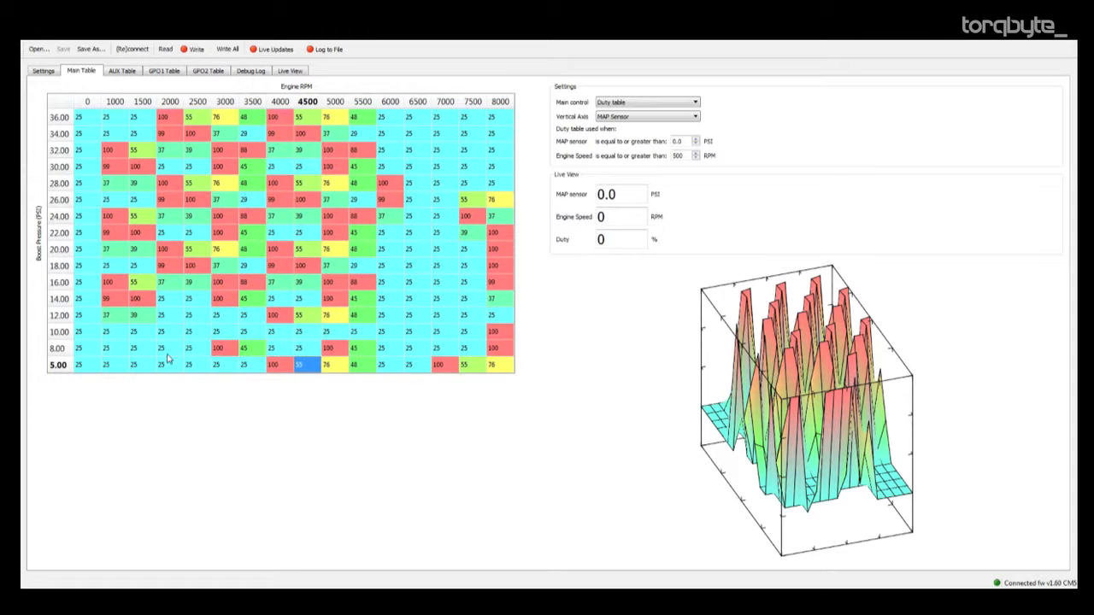
pyautogui.click(118, 350)
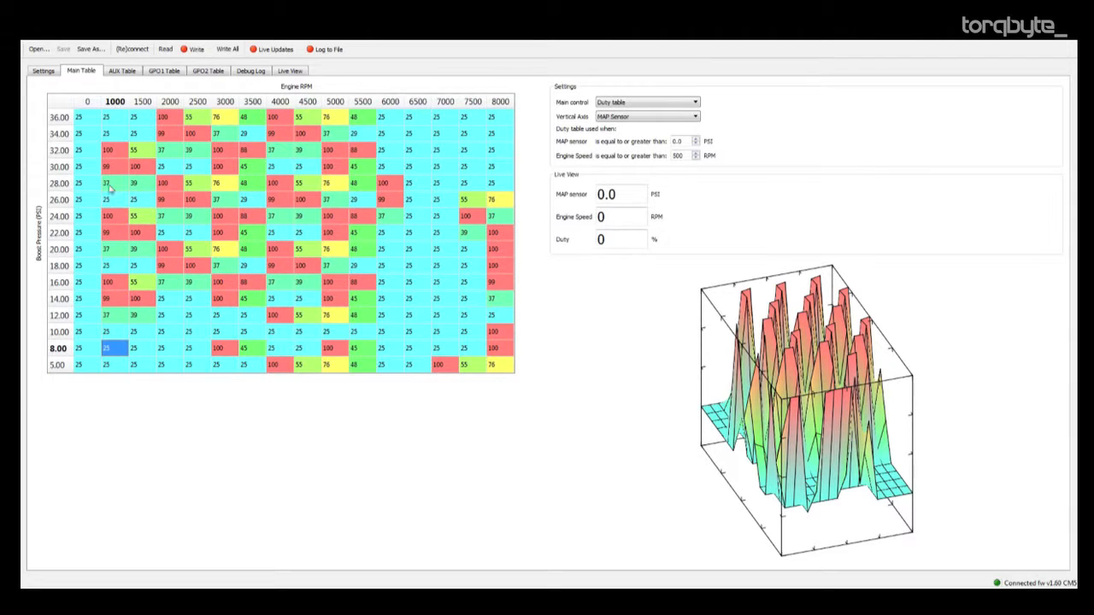
# Run the "old + 25;" script on the cells from 34 to 8 PSI and 1000 to 7500 RPM.
pyautogui.moveTo(107, 134); pyautogui.dragTo(465, 349)
pyautogui.rightClick(306, 231)
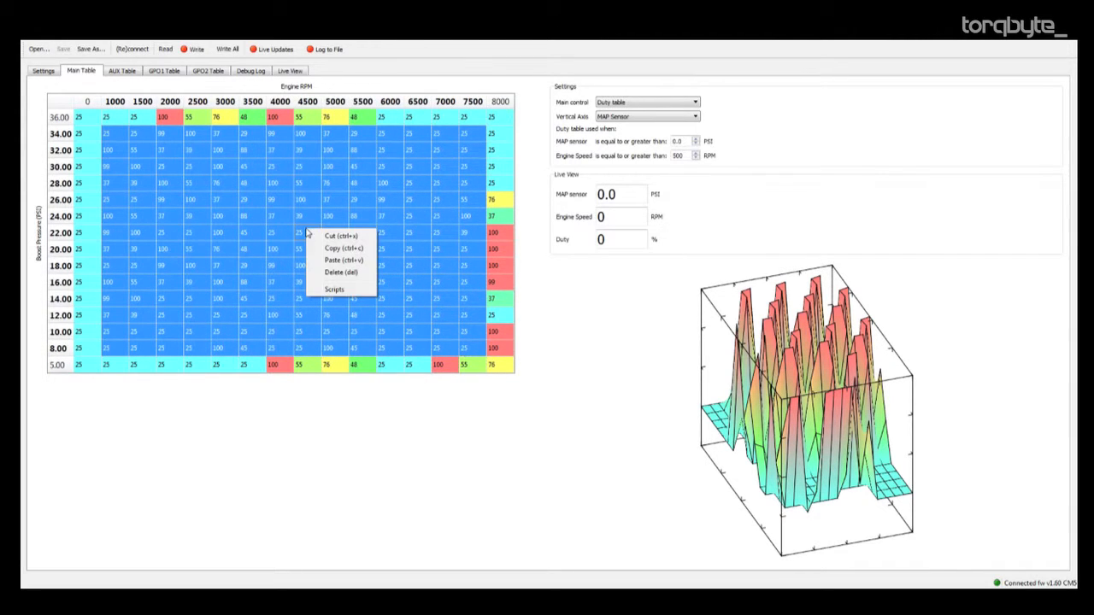
pyautogui.click(347, 291)
pyautogui.click(684, 405)
pyautogui.click(178, 205)
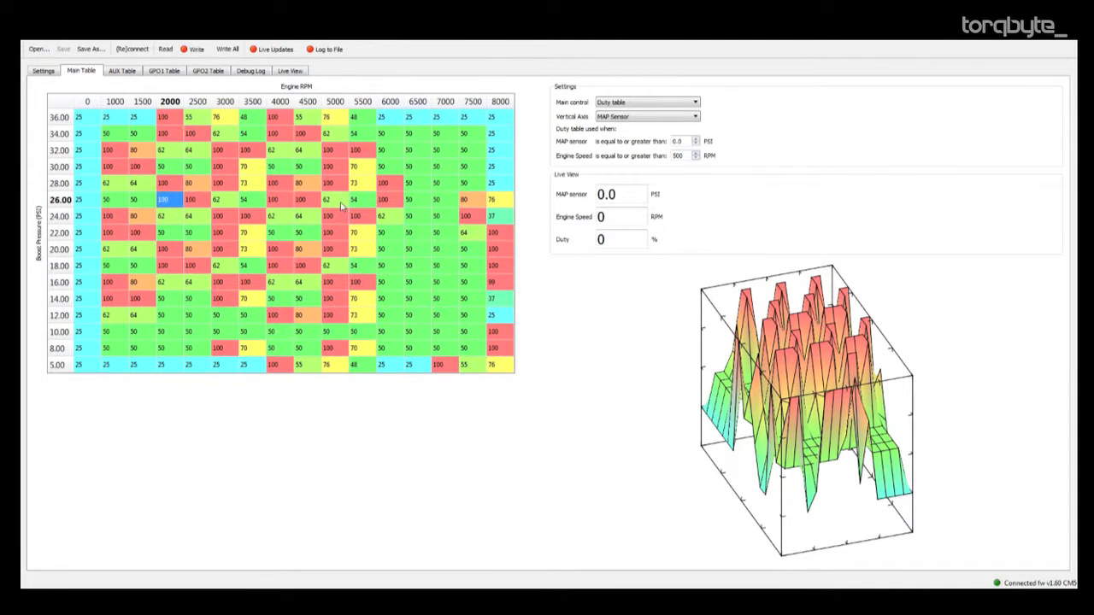
# Run the "old + 25;" script on the cells from 32 to 12 PSI and 1500 to 7000 RPM.
pyautogui.moveTo(137, 155); pyautogui.dragTo(445, 314)
pyautogui.rightClick(342, 239)
pyautogui.click(376, 296)
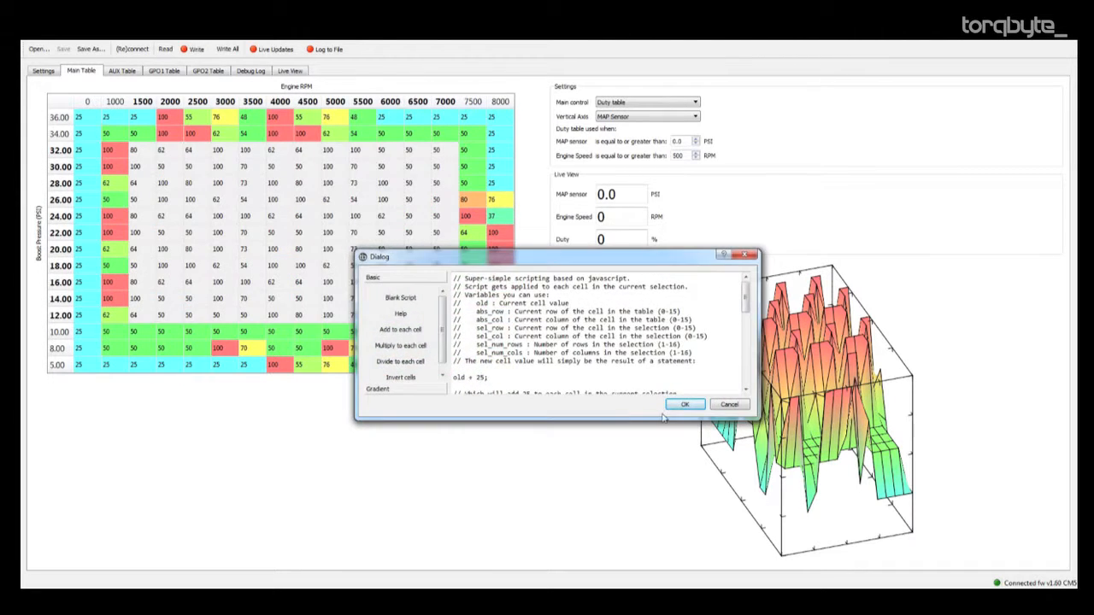
pyautogui.click(687, 403)
pyautogui.click(257, 199)
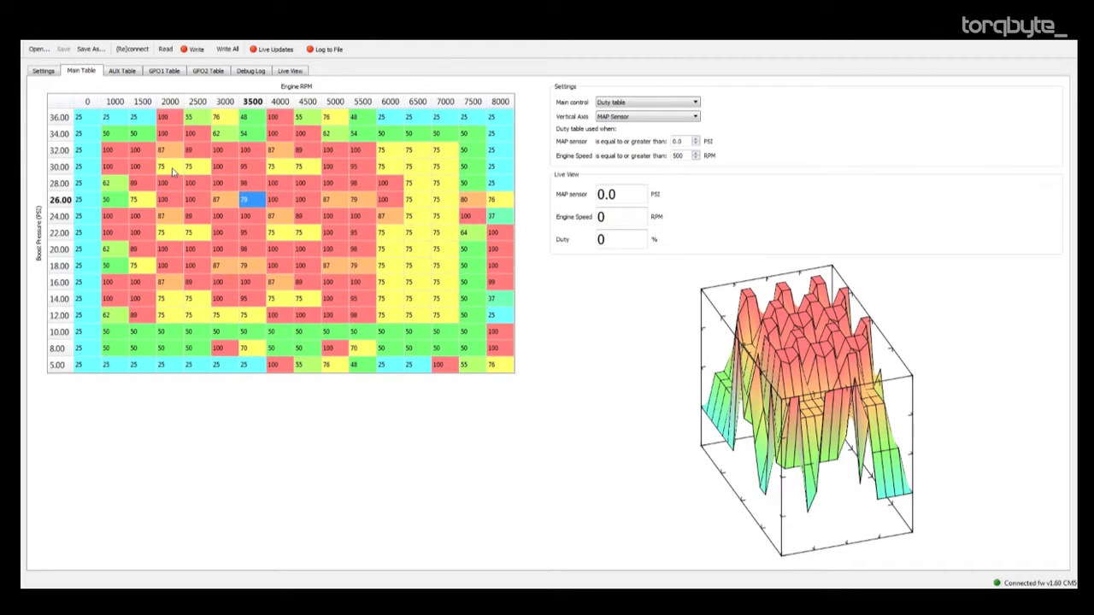
pyautogui.moveTo(873, 390); pyautogui.dragTo(827, 394)
# Run the Multiply to each cell script "old * 2;" on the cells from 34 to 8 PSI and 1000 to 7500 RPM.
pyautogui.click(138, 181)
pyautogui.moveTo(106, 134); pyautogui.dragTo(468, 355)
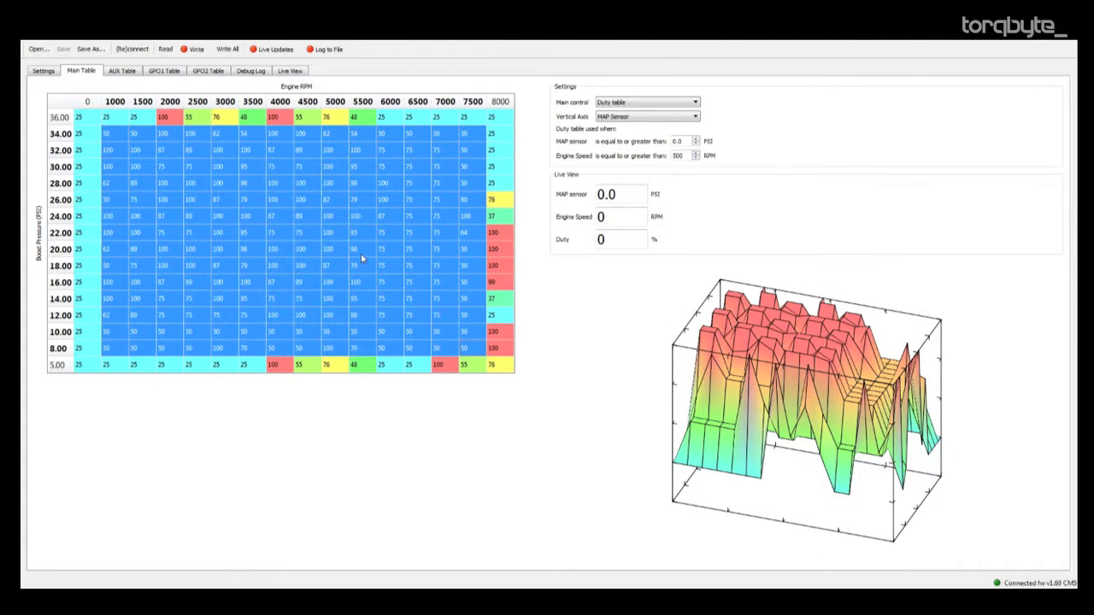
pyautogui.rightClick(287, 219)
pyautogui.click(332, 279)
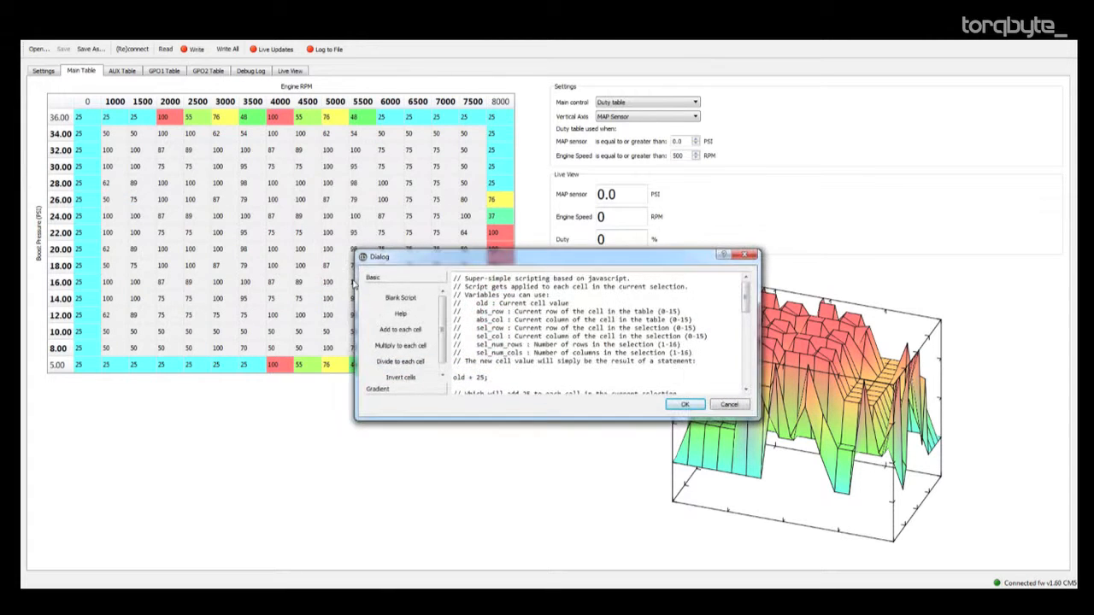
pyautogui.moveTo(475, 377); pyautogui.dragTo(467, 377)
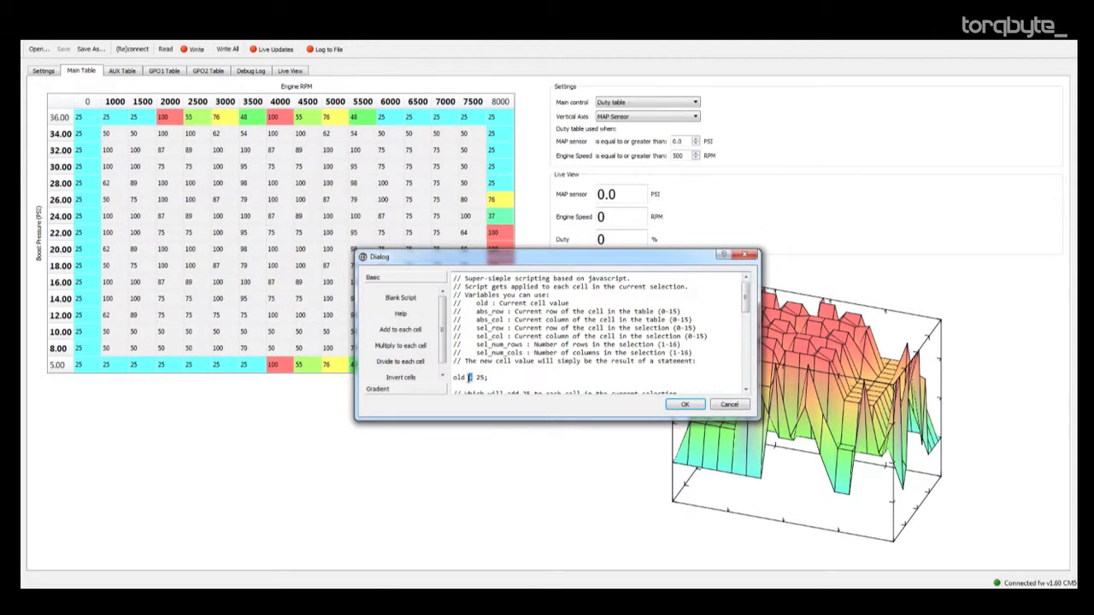
pyautogui.click(401, 361)
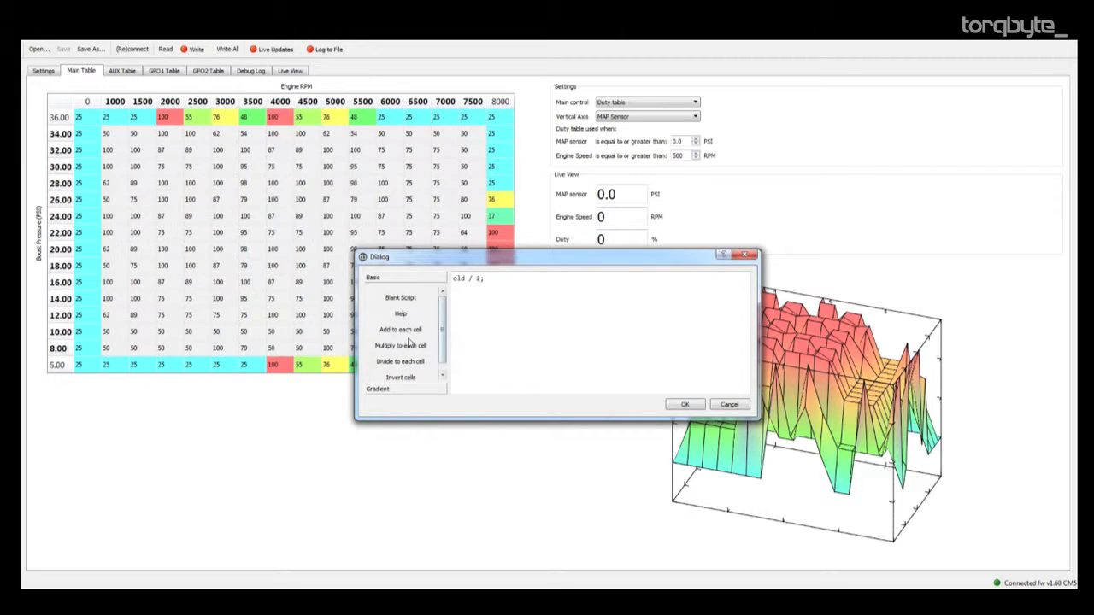
pyautogui.click(407, 345)
pyautogui.click(694, 405)
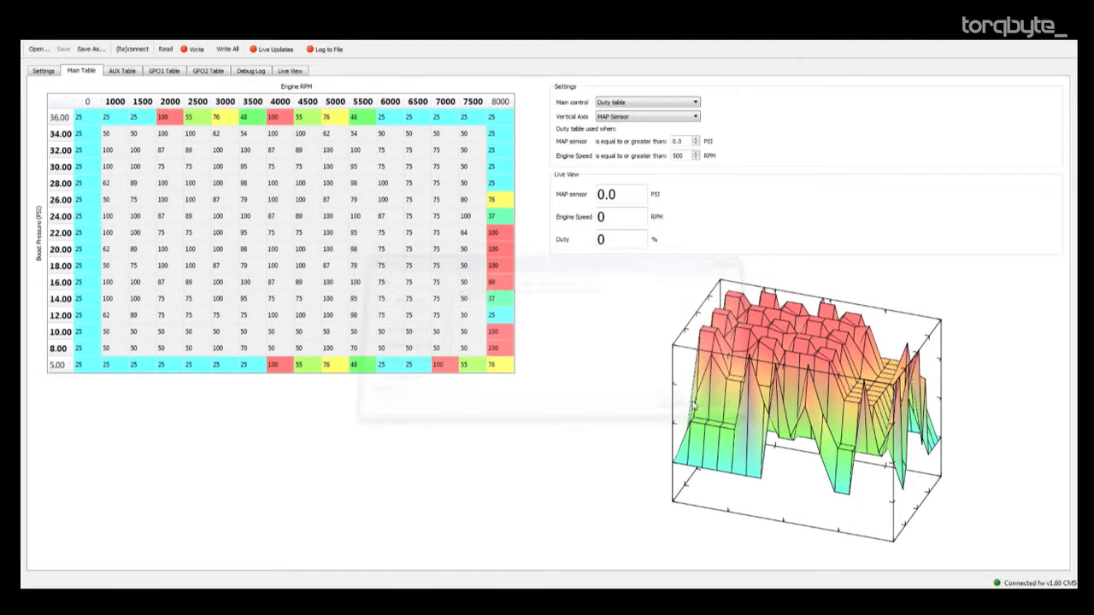
pyautogui.click(248, 199)
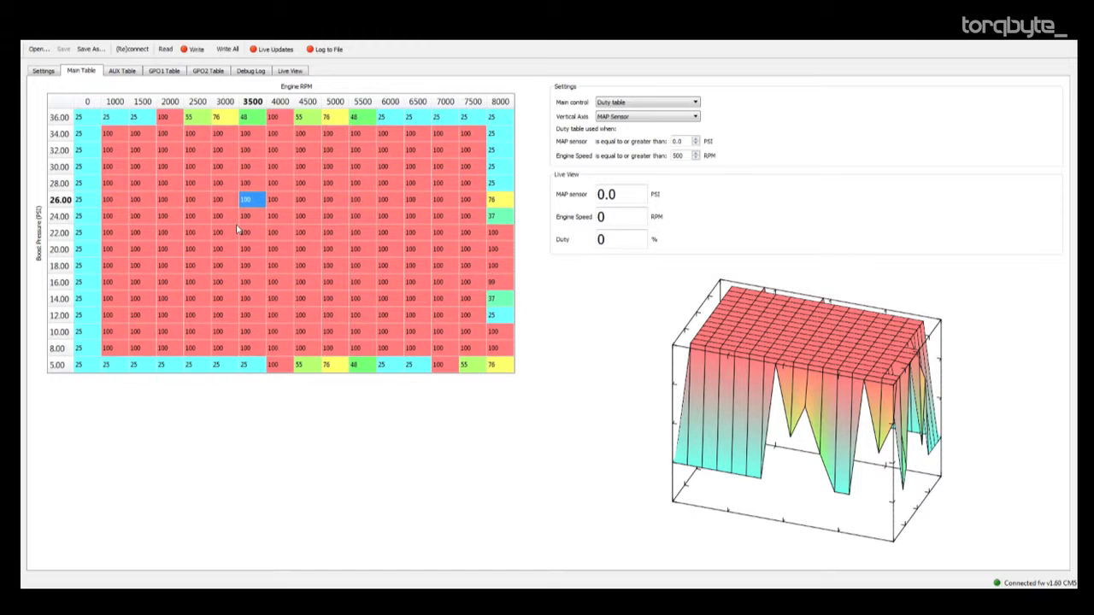
# Run the Divide to each cell script "old / 2;" on the cells from 34 to 8 PSI and 1000 to 7500 RPM.
pyautogui.moveTo(116, 137); pyautogui.dragTo(465, 348)
pyautogui.rightClick(373, 273)
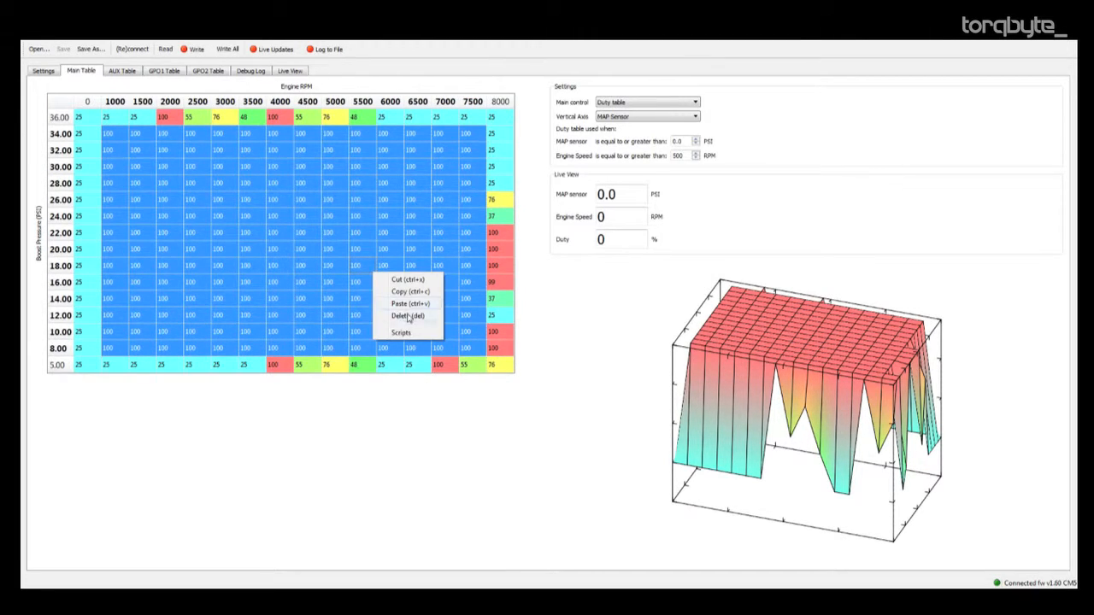
pyautogui.click(413, 332)
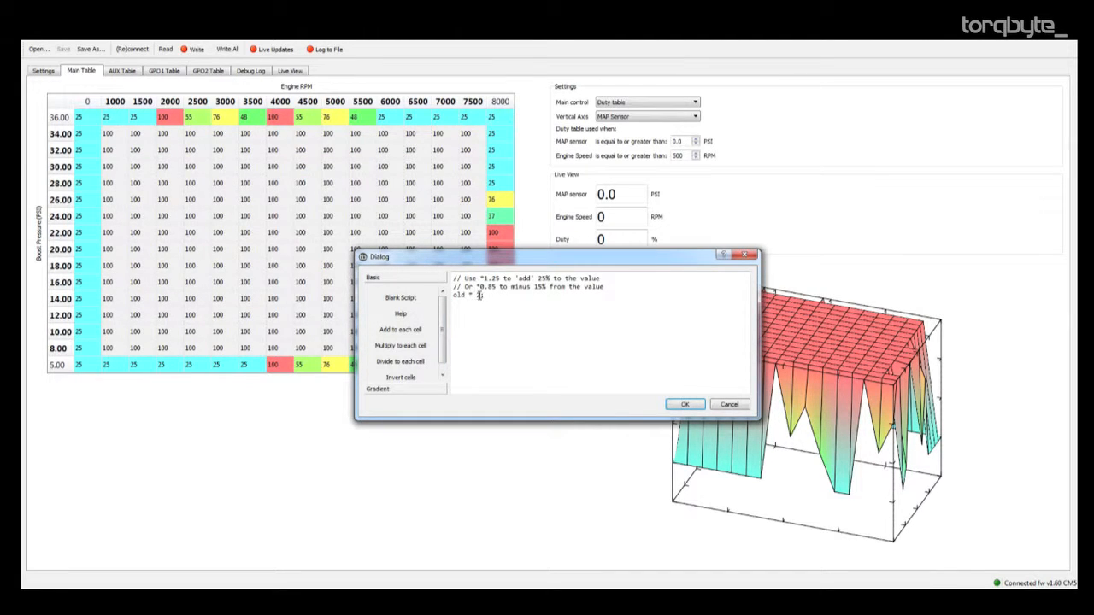
pyautogui.click(407, 364)
pyautogui.click(684, 404)
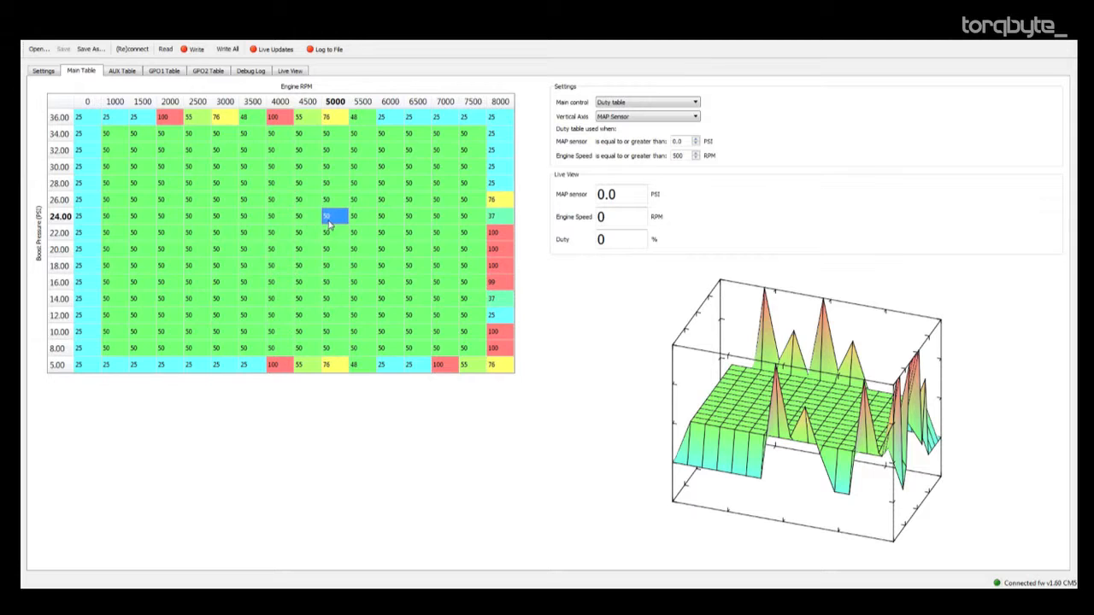
# Run the multiply script as "old * 0.25;" on the cells from 32 to 10 PSI and 1500 to 7000 RPM.
pyautogui.moveTo(125, 145); pyautogui.dragTo(447, 334)
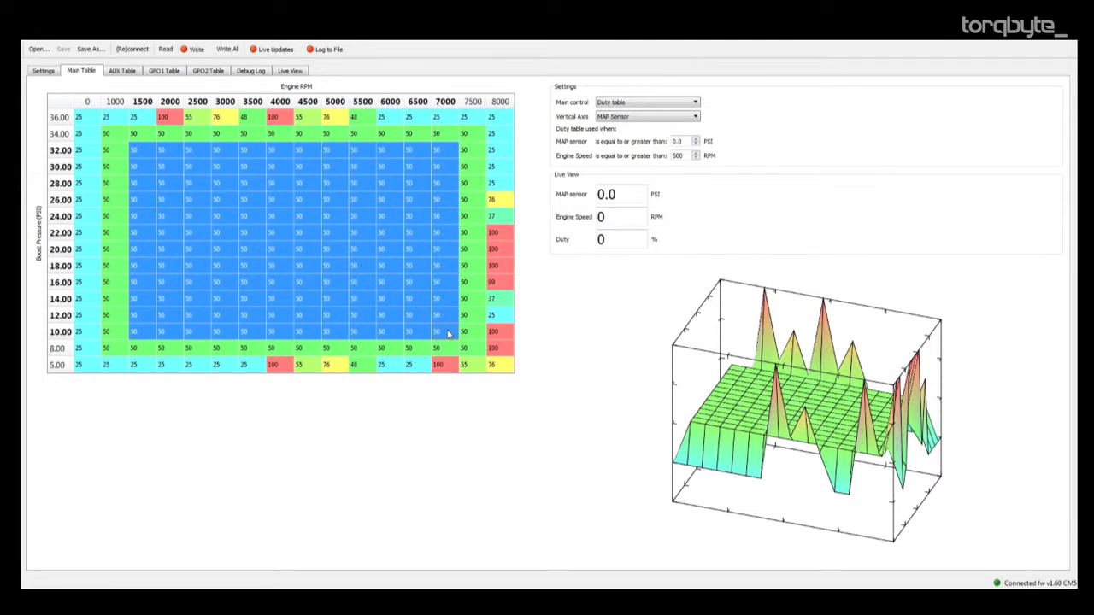
pyautogui.rightClick(387, 264)
pyautogui.click(428, 318)
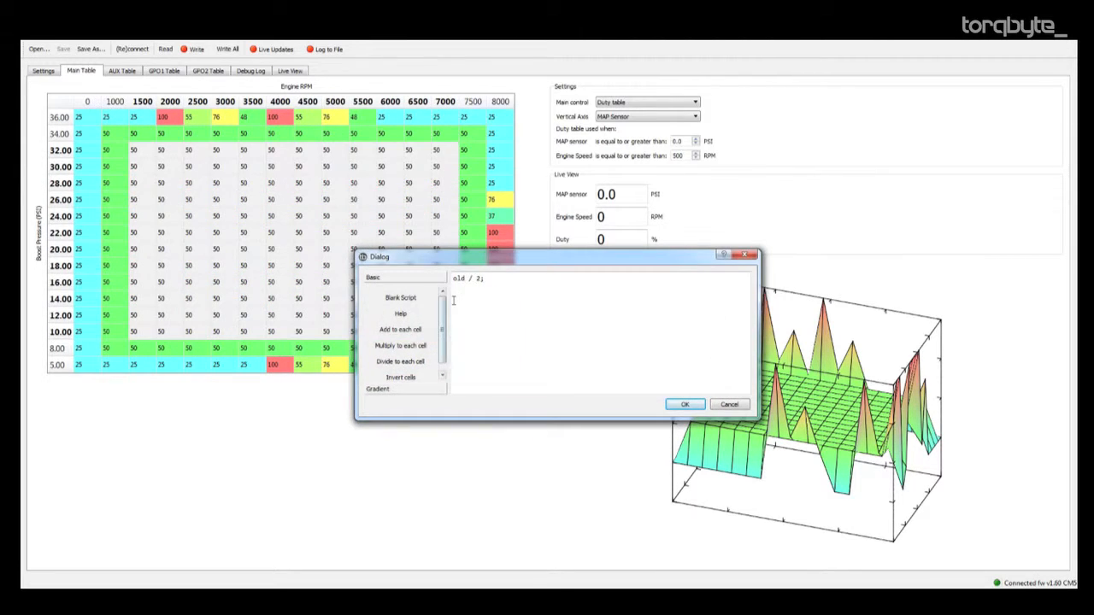
pyautogui.click(419, 346)
pyautogui.click(471, 294)
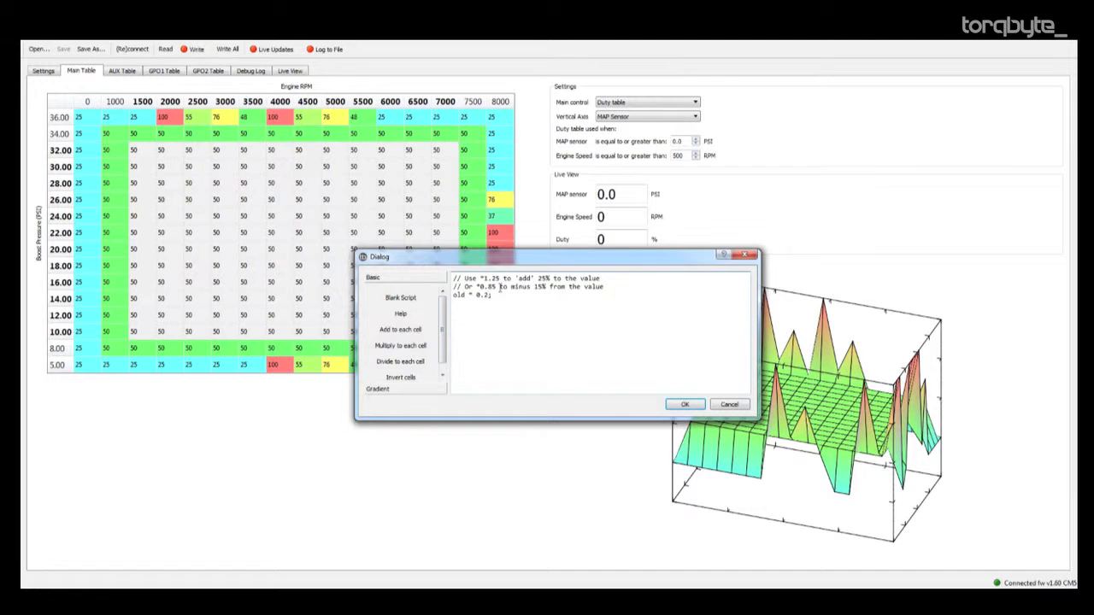
pyautogui.click(685, 405)
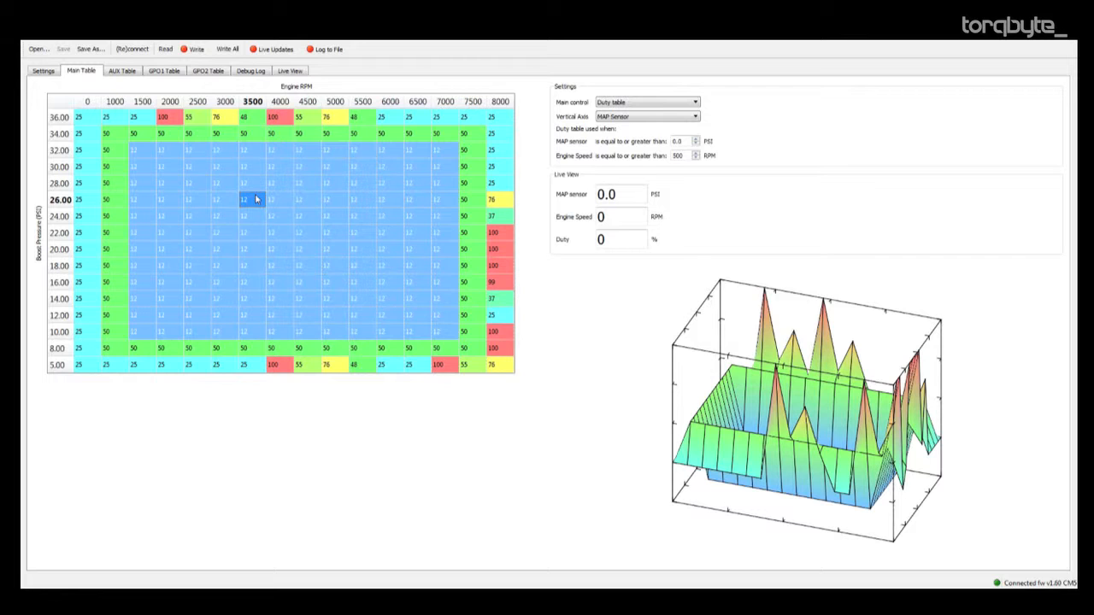
pyautogui.moveTo(923, 399); pyautogui.dragTo(568, 334)
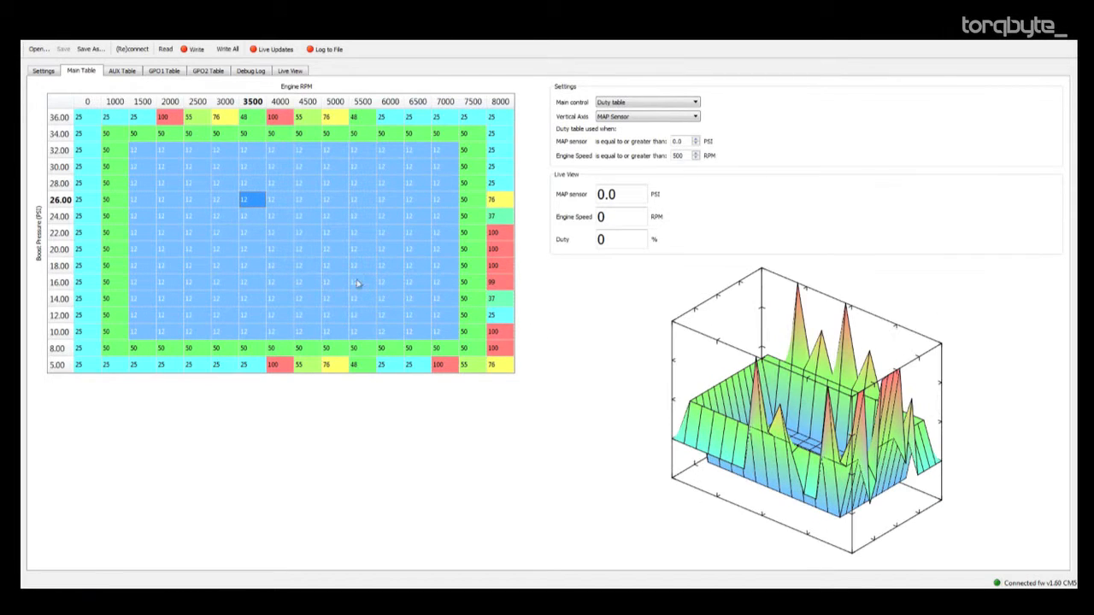
# Replace the script expression with "1" and run it on the cells from 30 to 12 PSI and 2000 to 6500 RPM.
pyautogui.click(215, 217)
pyautogui.moveTo(169, 168); pyautogui.dragTo(417, 315)
pyautogui.rightClick(354, 256)
pyautogui.click(389, 318)
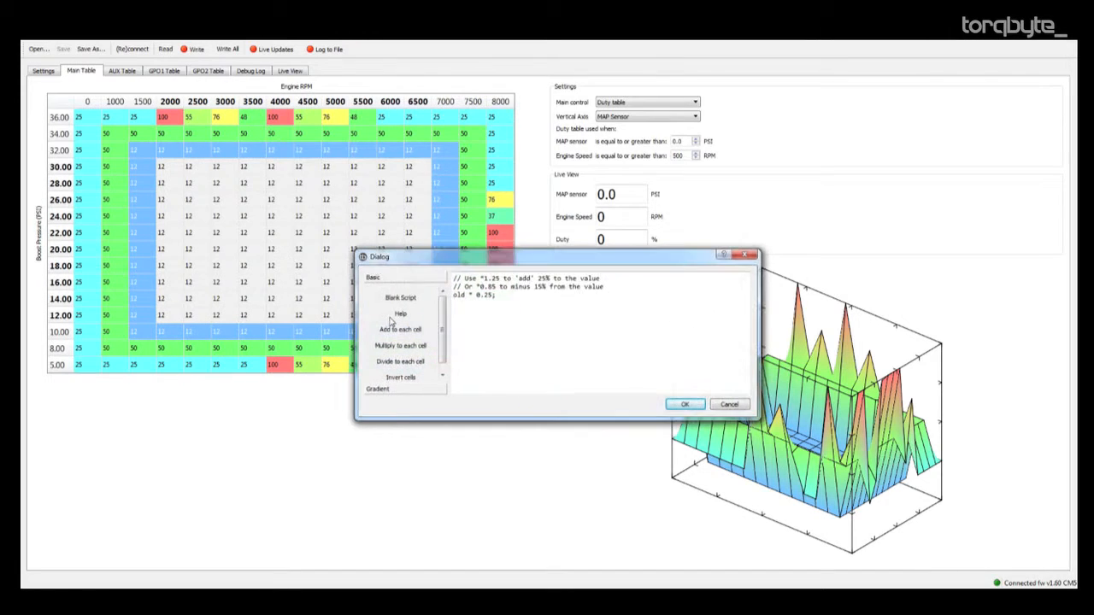
pyautogui.moveTo(506, 296); pyautogui.dragTo(446, 295)
pyautogui.click(493, 297)
pyautogui.press('BackSpace')
pyautogui.write('1')
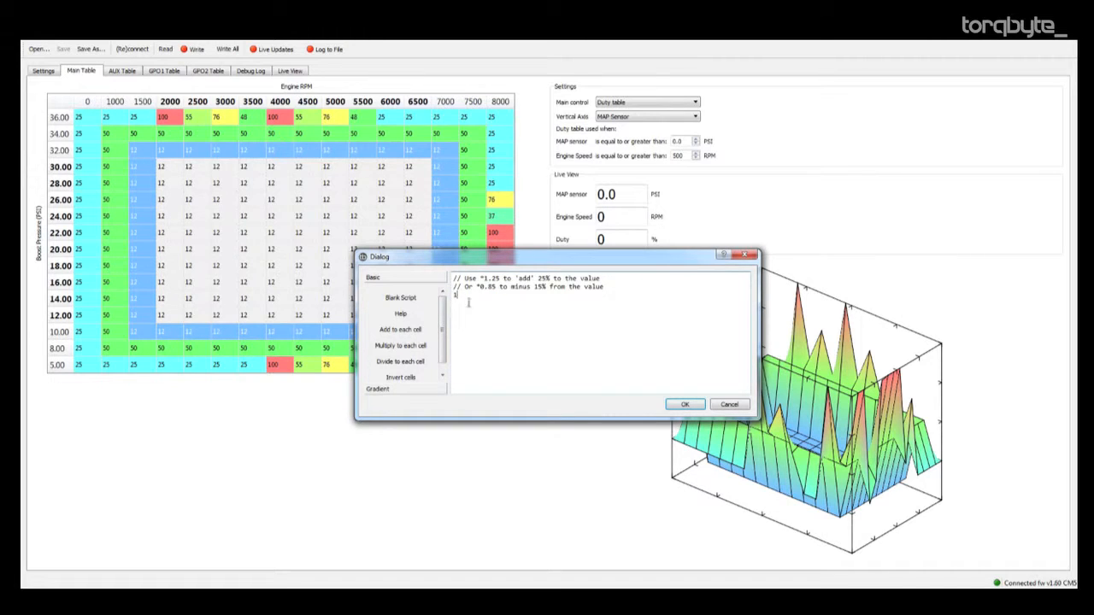
pyautogui.click(684, 405)
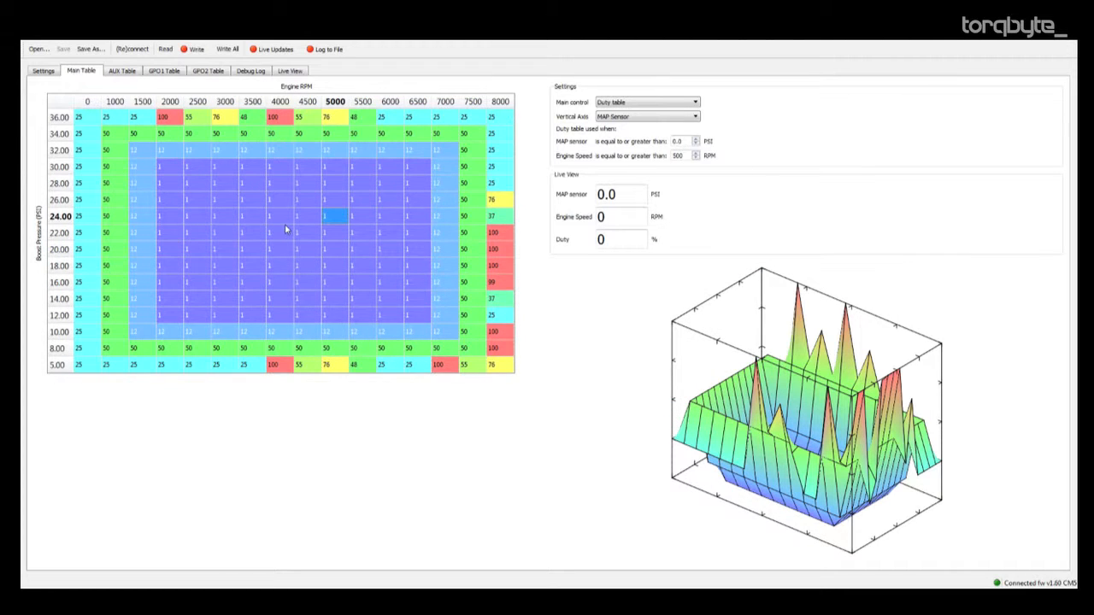
# Run the Invert cells script on the cells from 34 to 8 PSI and 1000 to 7500 RPM.
pyautogui.moveTo(111, 137); pyautogui.dragTo(464, 348)
pyautogui.rightClick(374, 275)
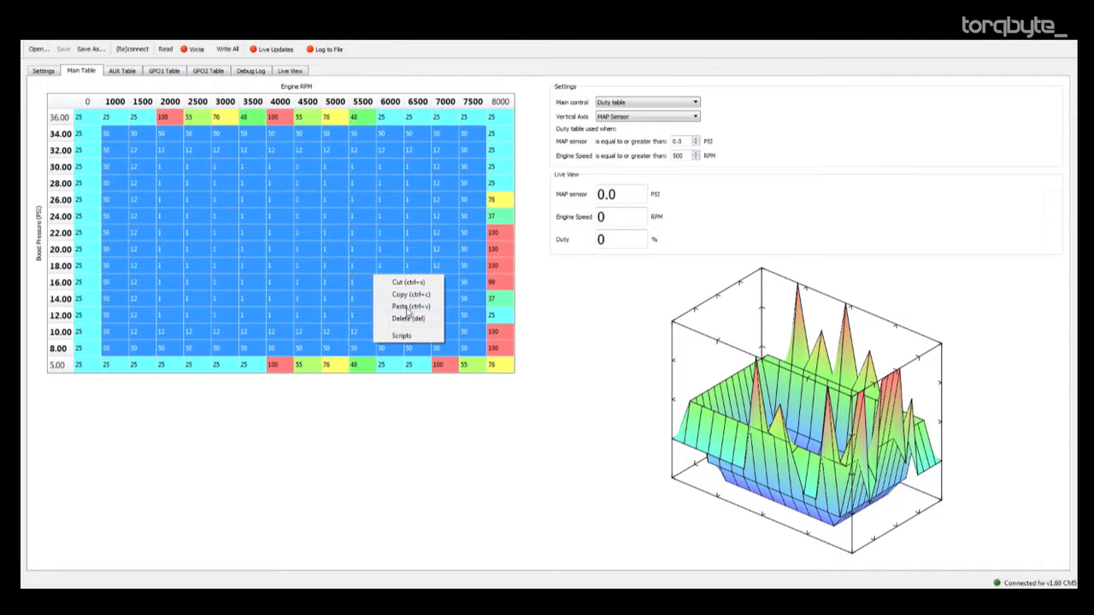
pyautogui.click(409, 335)
pyautogui.moveTo(543, 255); pyautogui.dragTo(492, 200)
pyautogui.click(355, 316)
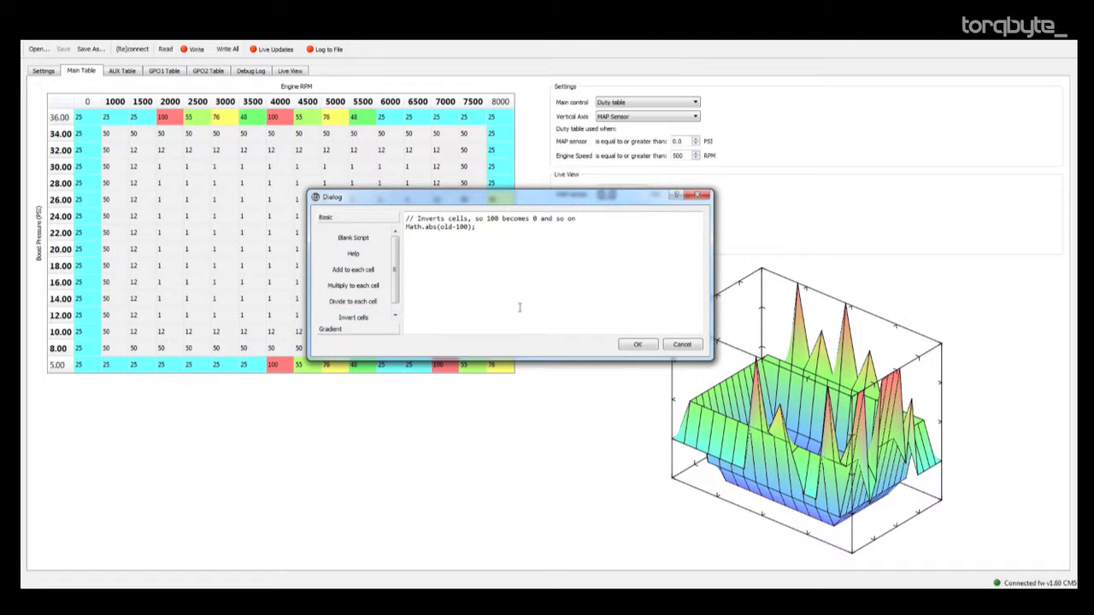
pyautogui.moveTo(446, 355); pyautogui.dragTo(472, 424)
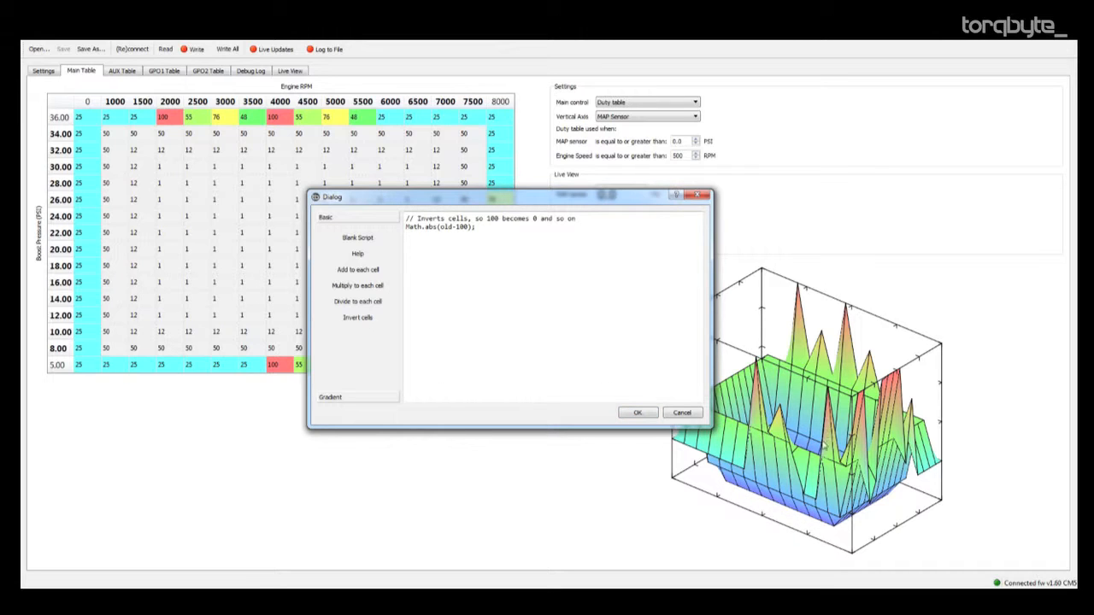
pyautogui.click(637, 414)
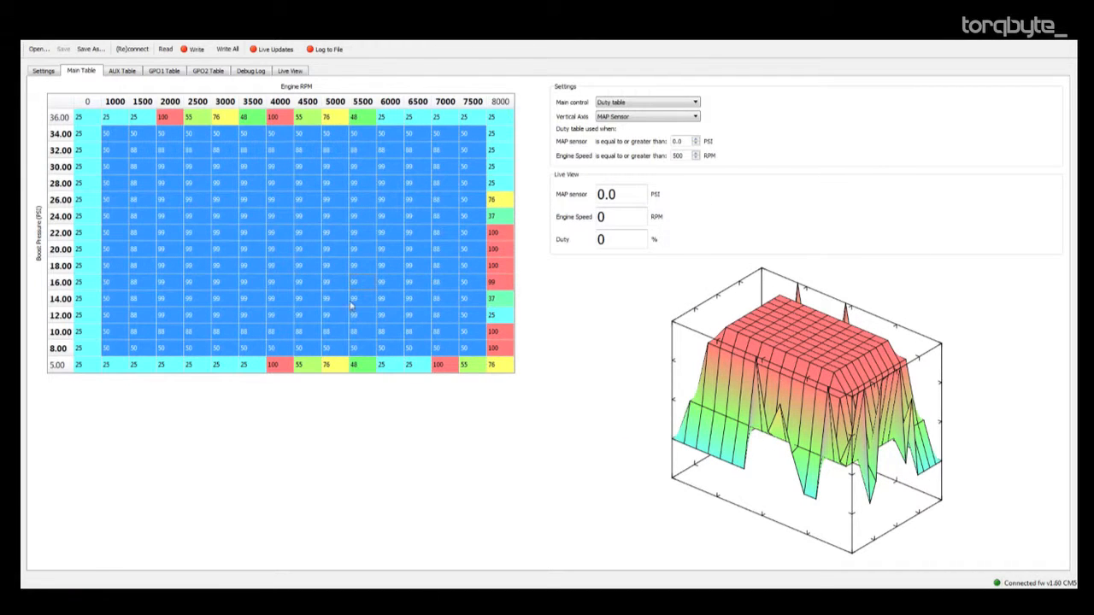
pyautogui.click(177, 201)
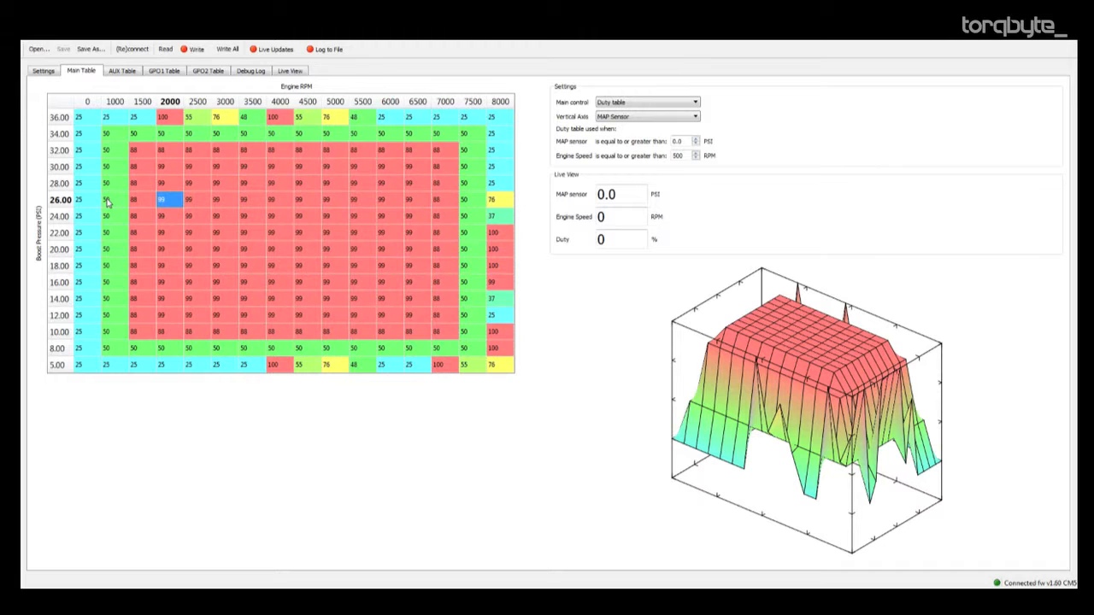
# Run the Invert cells script "Math.abs(old-100);" on every cell of the main table.
pyautogui.moveTo(65, 111); pyautogui.dragTo(511, 375)
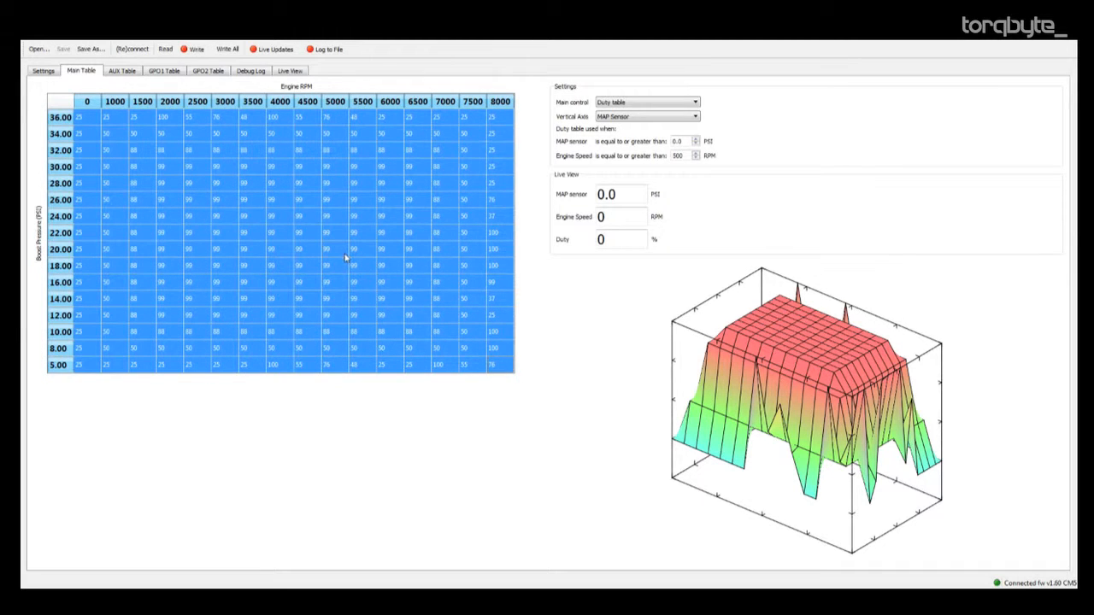
pyautogui.rightClick(345, 257)
pyautogui.click(391, 309)
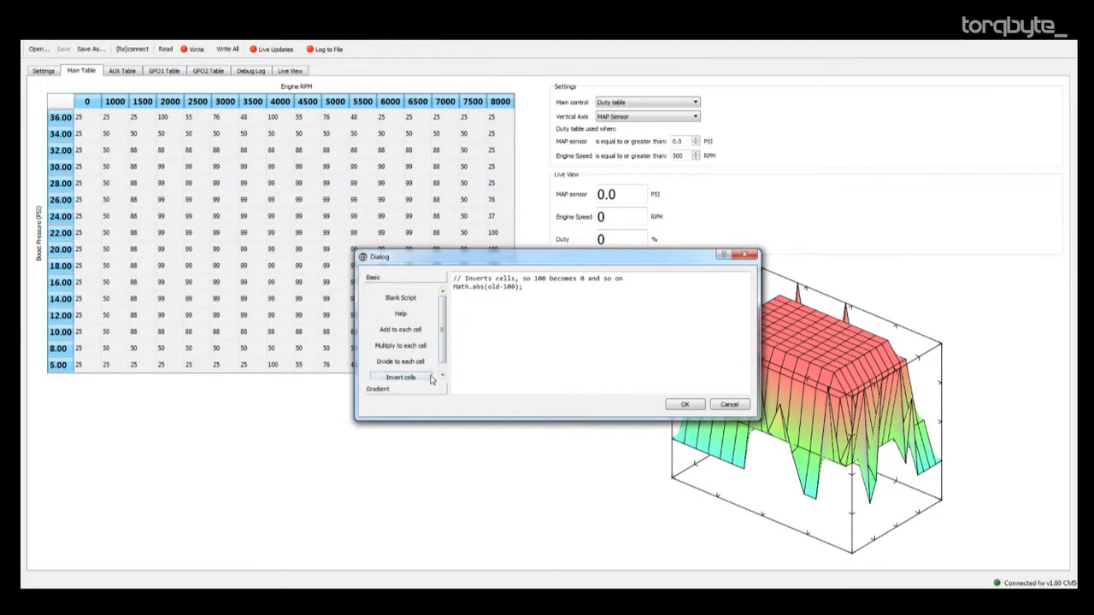
pyautogui.click(685, 404)
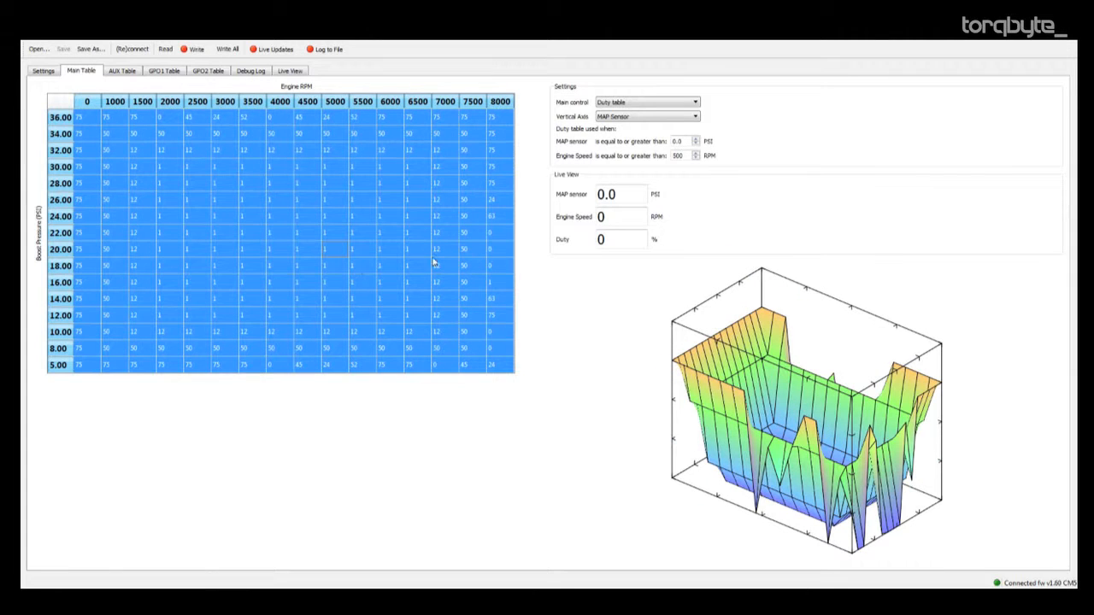
pyautogui.click(403, 233)
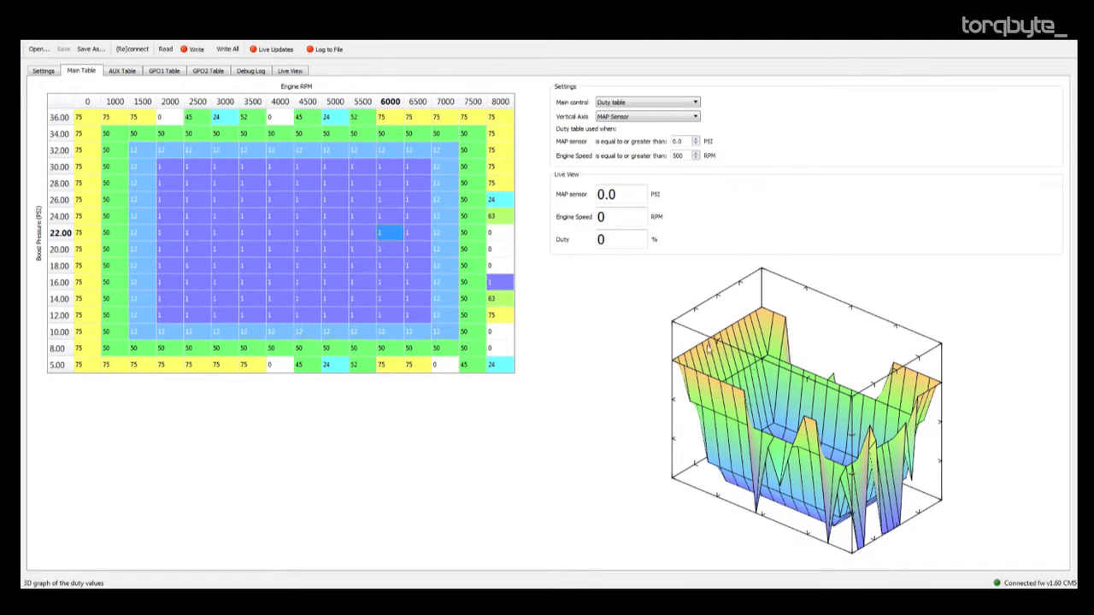
pyautogui.moveTo(838, 380); pyautogui.dragTo(737, 369)
pyautogui.click(115, 137)
pyautogui.moveTo(114, 139); pyautogui.dragTo(466, 349)
pyautogui.rightClick(412, 278)
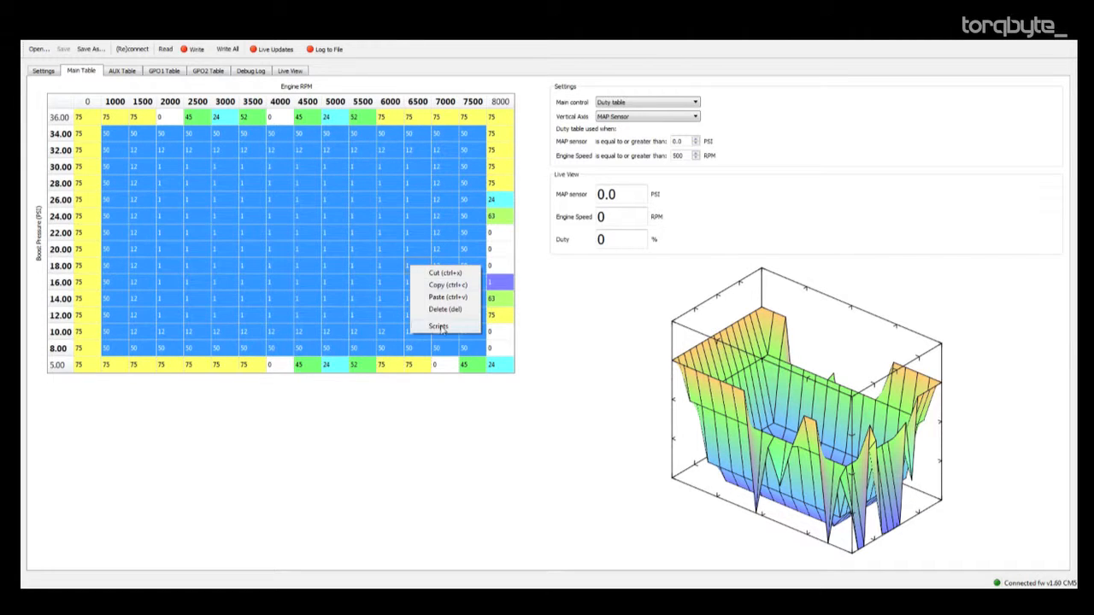
pyautogui.click(439, 325)
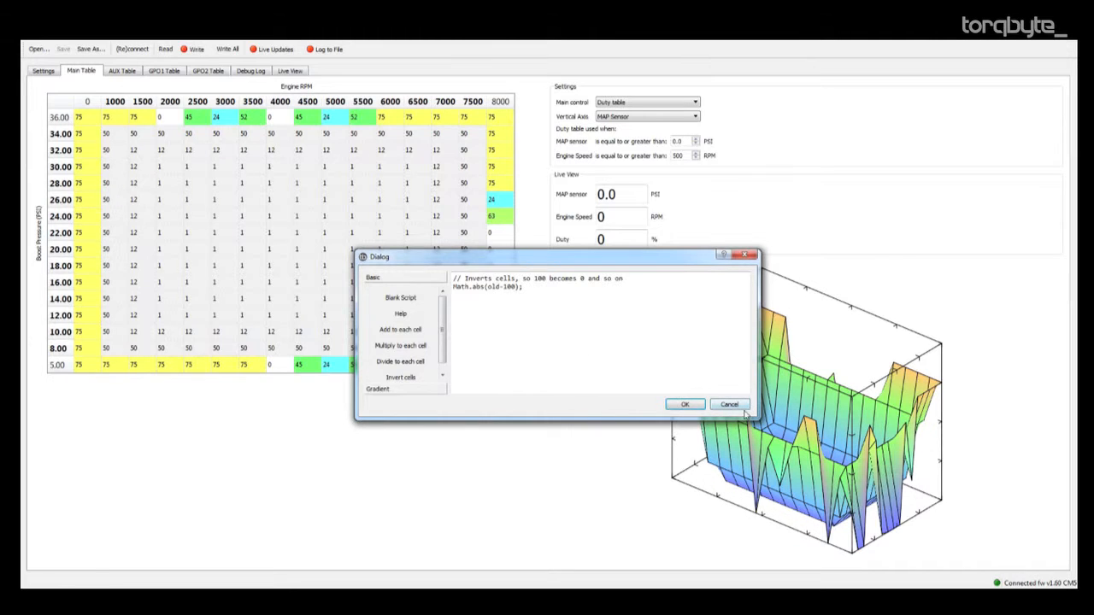
pyautogui.click(684, 404)
# Clear the values of every cell in the main table.
pyautogui.moveTo(78, 117); pyautogui.dragTo(502, 366)
pyautogui.press('Delete')
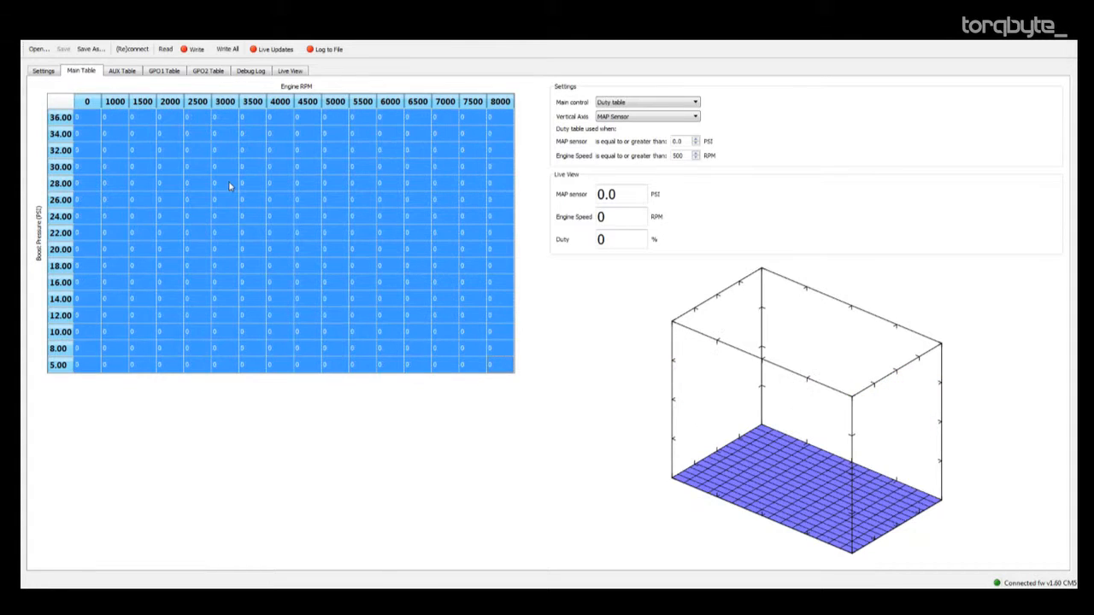
pyautogui.click(165, 176)
# Select the entire main table and load the Horizontal Gradient script for it.
pyautogui.moveTo(78, 117); pyautogui.dragTo(491, 367)
pyautogui.rightClick(289, 217)
pyautogui.click(297, 257)
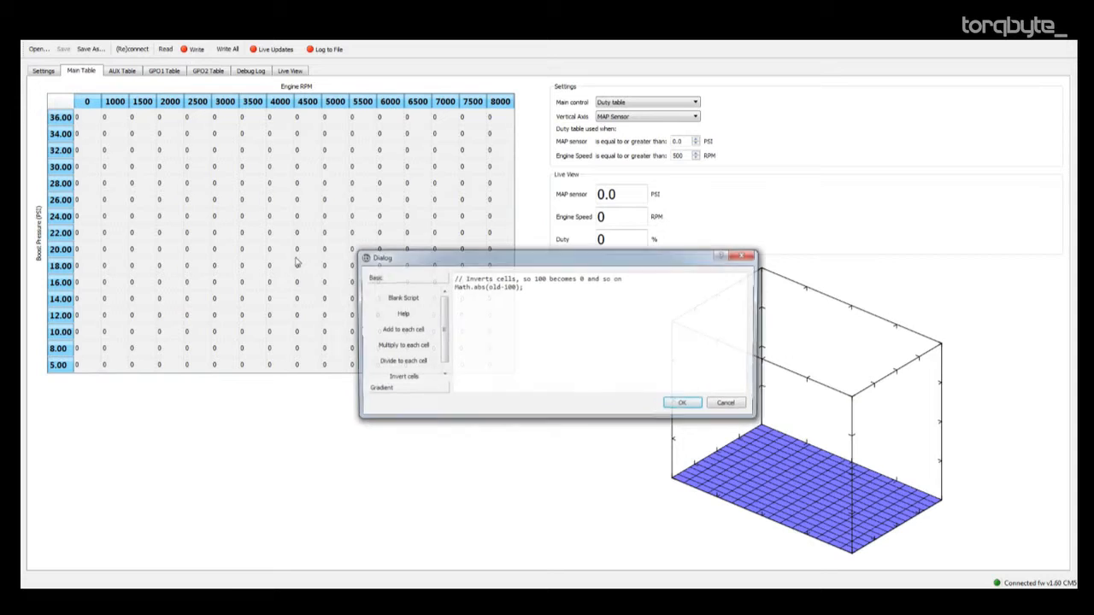
pyautogui.click(416, 390)
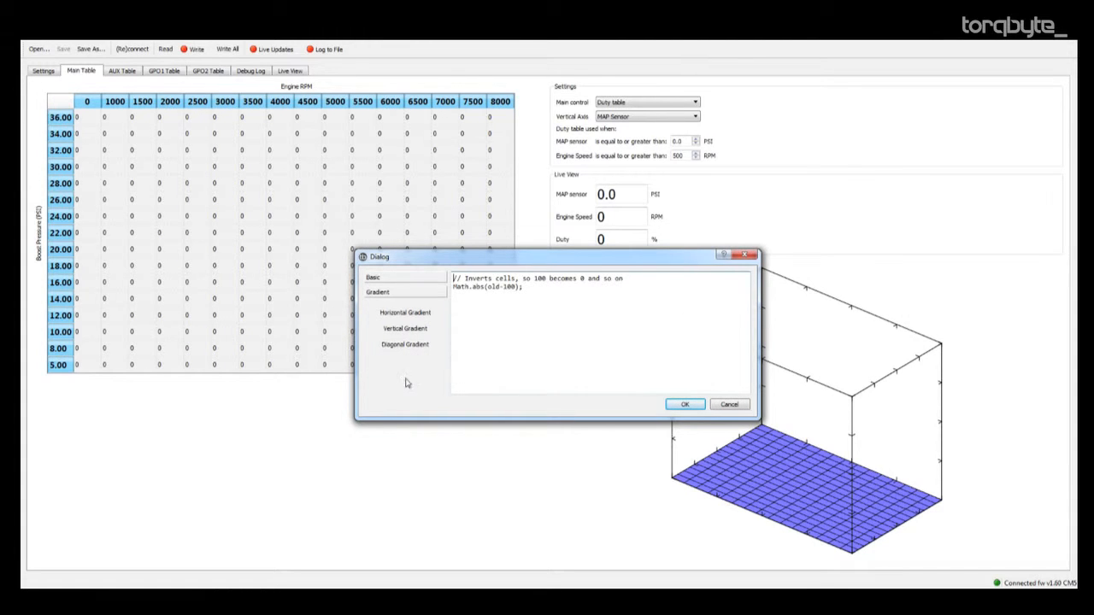
pyautogui.click(399, 316)
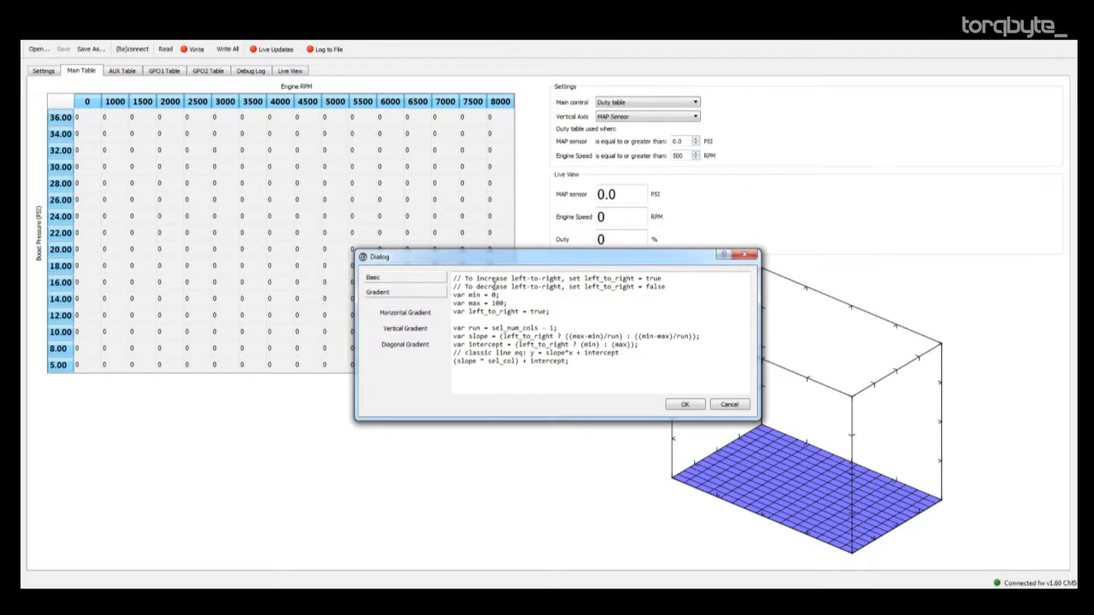
# Set the gradient script's min to 12 and max to 98, and run it on the selected table.
pyautogui.doubleClick(494, 295)
pyautogui.write('12')
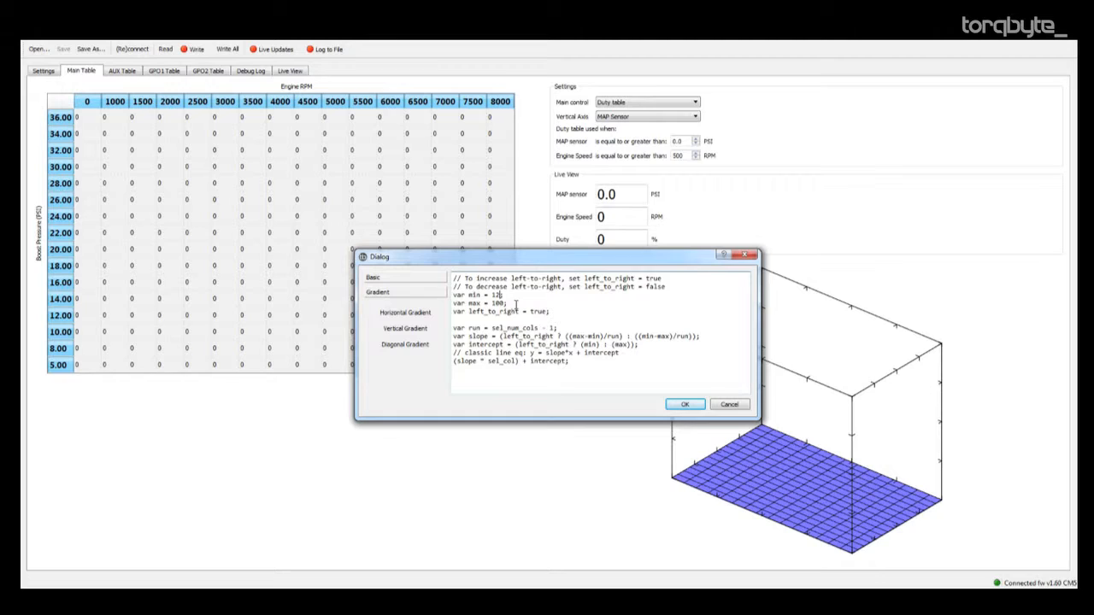
pyautogui.doubleClick(503, 302)
pyautogui.write('90')
pyautogui.click(685, 404)
pyautogui.click(252, 215)
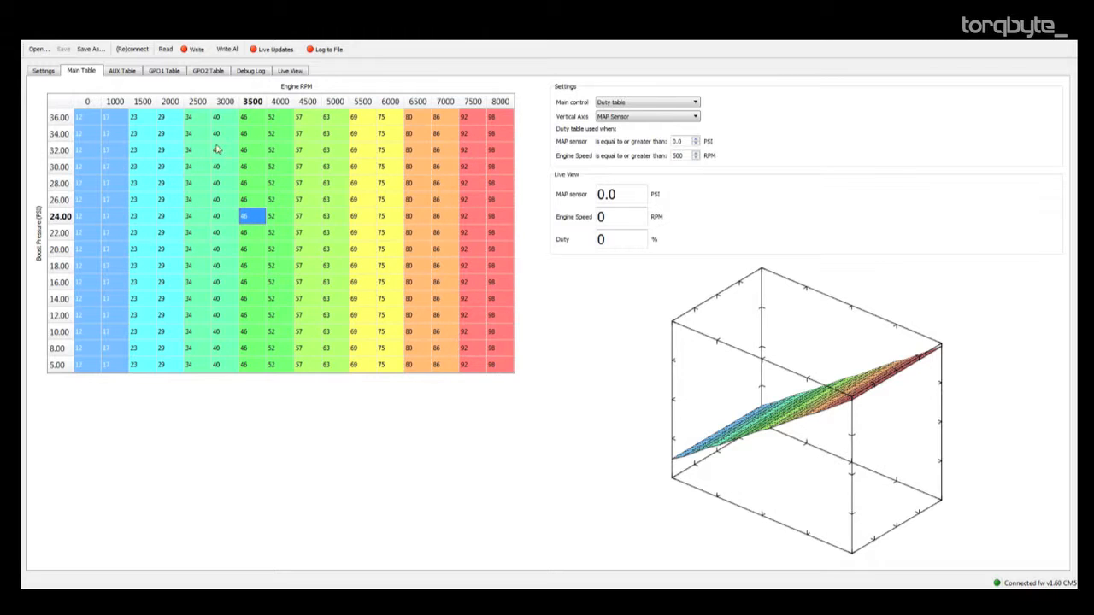
pyautogui.moveTo(911, 399); pyautogui.dragTo(701, 404)
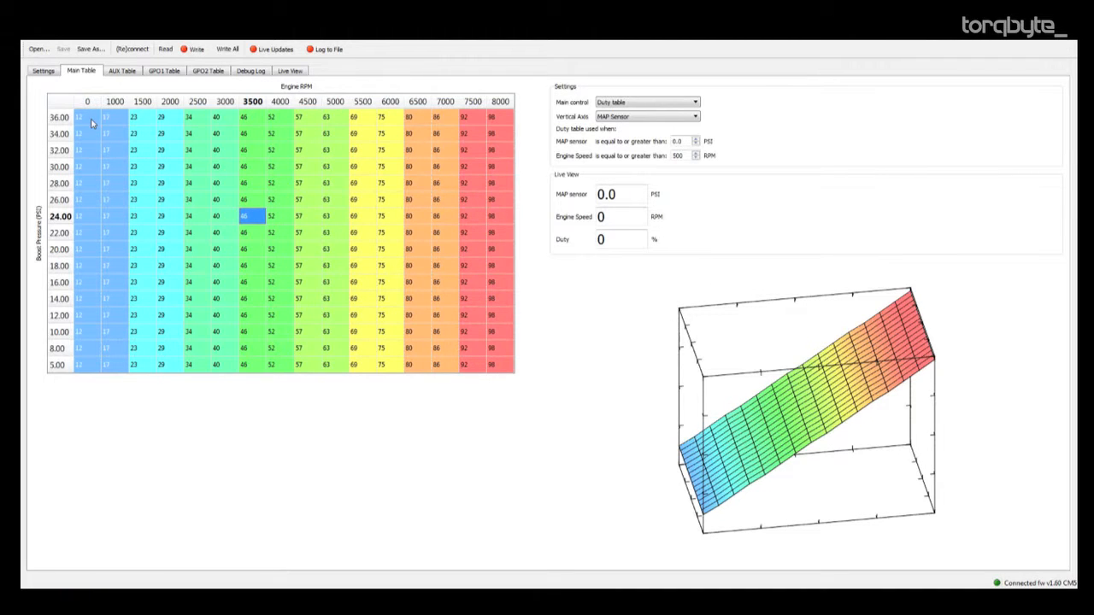
# Run the Invert cells script on the main table block from 1500 to 7000 RPM and 18 to 32 PSI.
pyautogui.moveTo(141, 149); pyautogui.dragTo(446, 266)
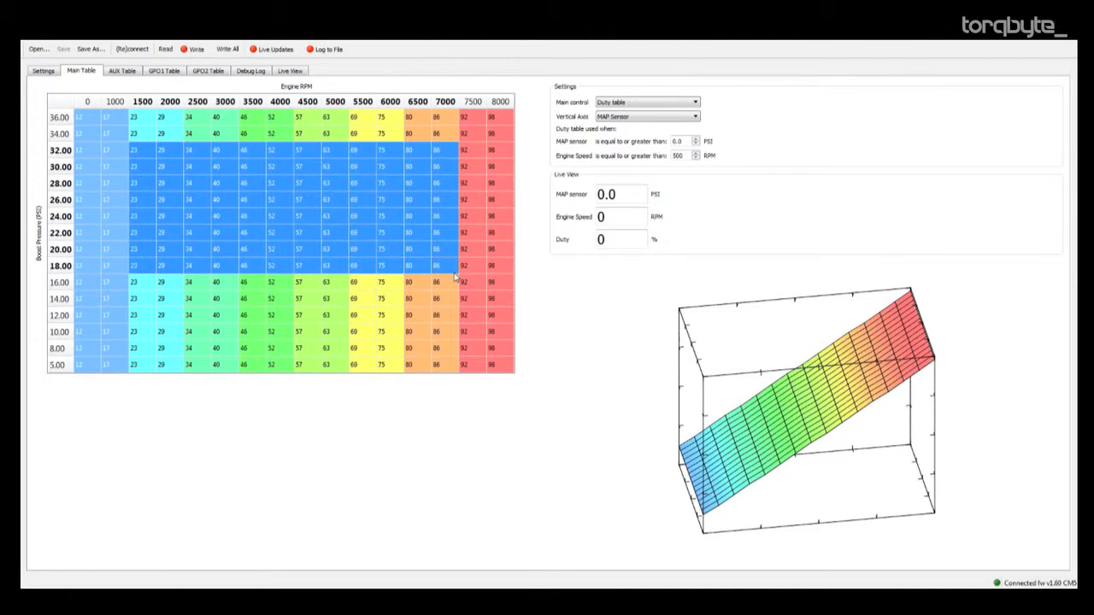
pyautogui.rightClick(453, 274)
pyautogui.click(424, 265)
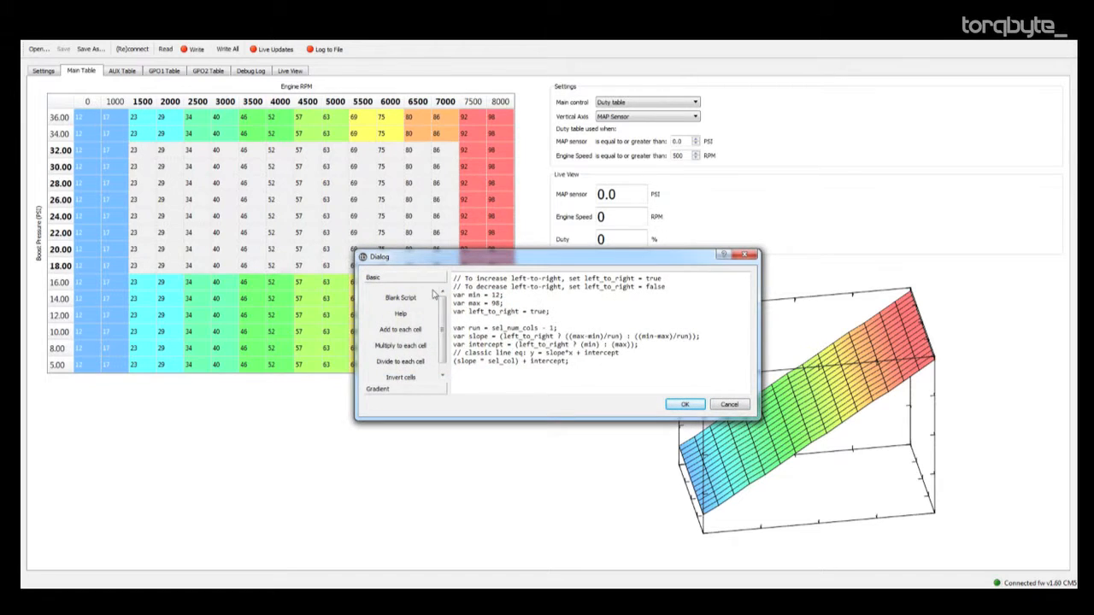
pyautogui.click(543, 312)
pyautogui.doubleClick(540, 312)
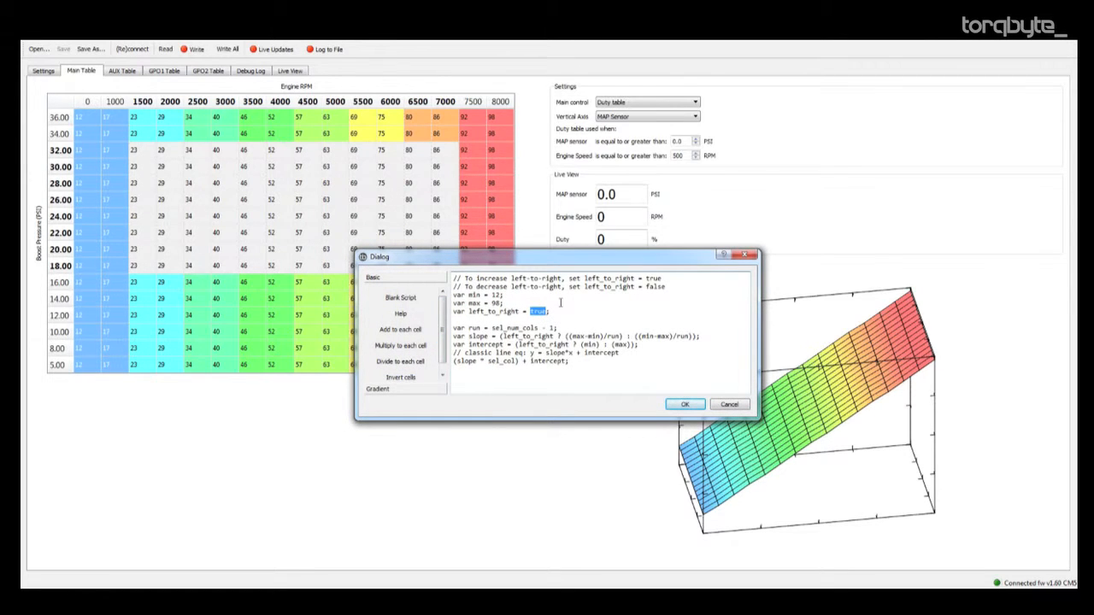
pyautogui.click(400, 377)
pyautogui.click(681, 405)
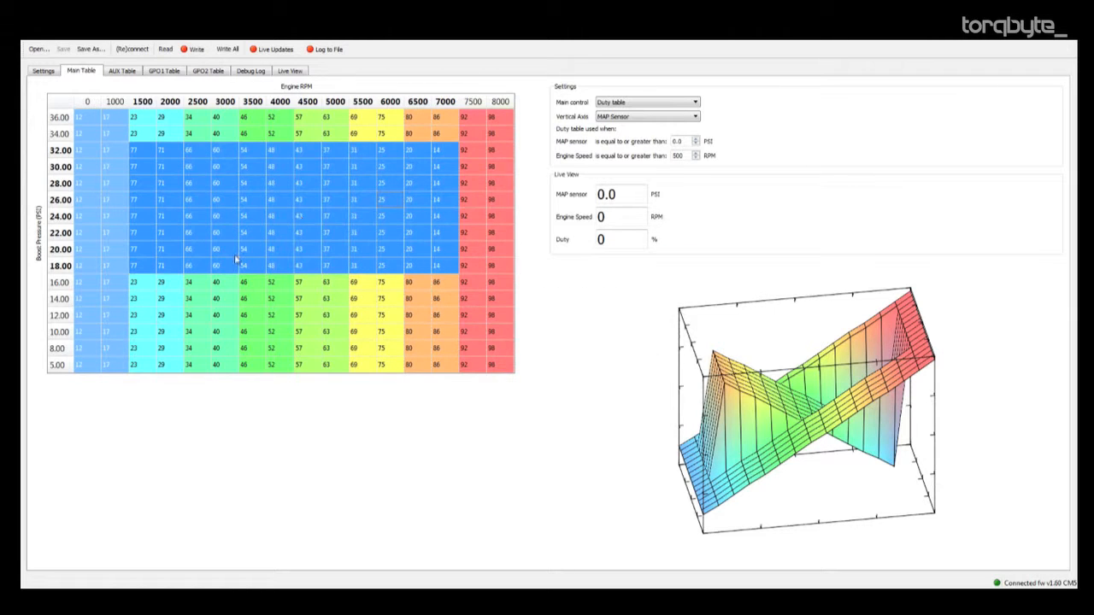
pyautogui.click(188, 287)
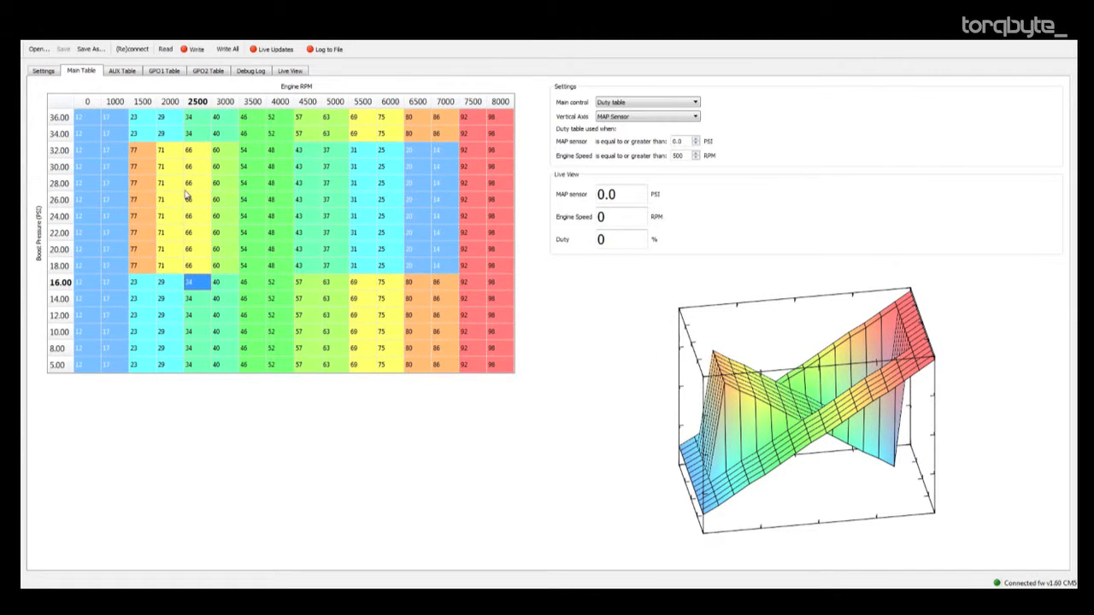
# Select the main table block from 2500 to 6000 RPM and 10 to 30 PSI, and load the Vertical Gradient script for it.
pyautogui.moveTo(188, 166); pyautogui.dragTo(381, 335)
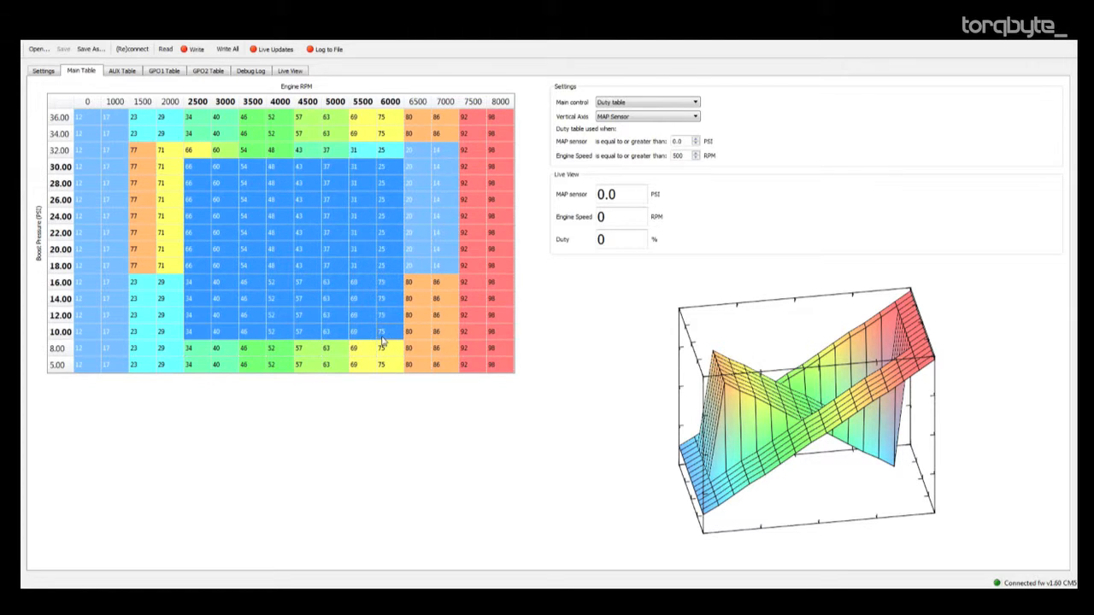
pyautogui.rightClick(329, 267)
pyautogui.click(366, 325)
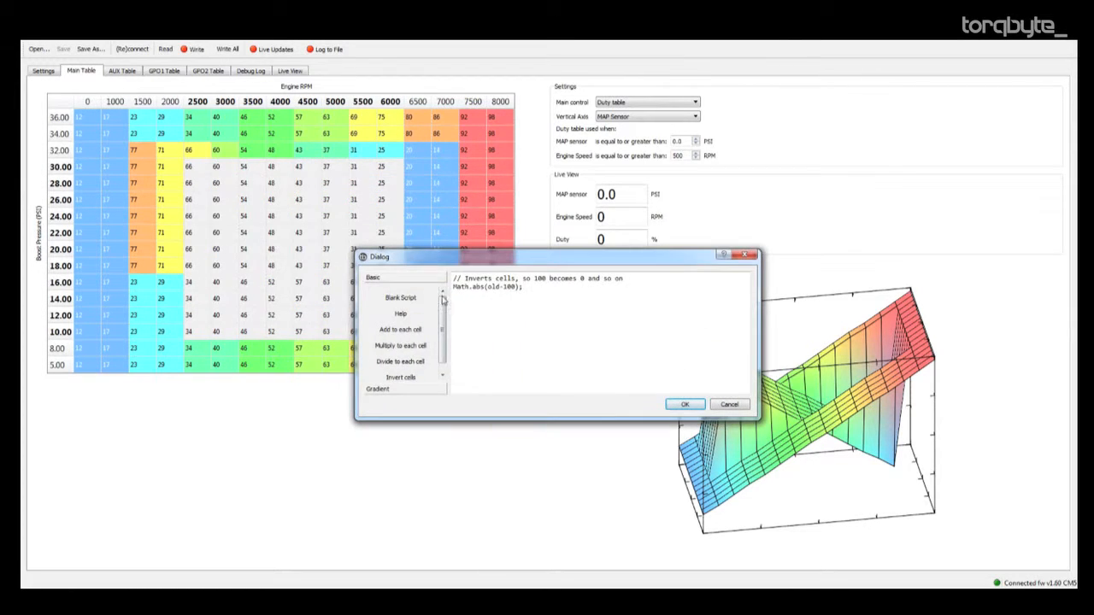
pyautogui.click(408, 390)
pyautogui.click(405, 330)
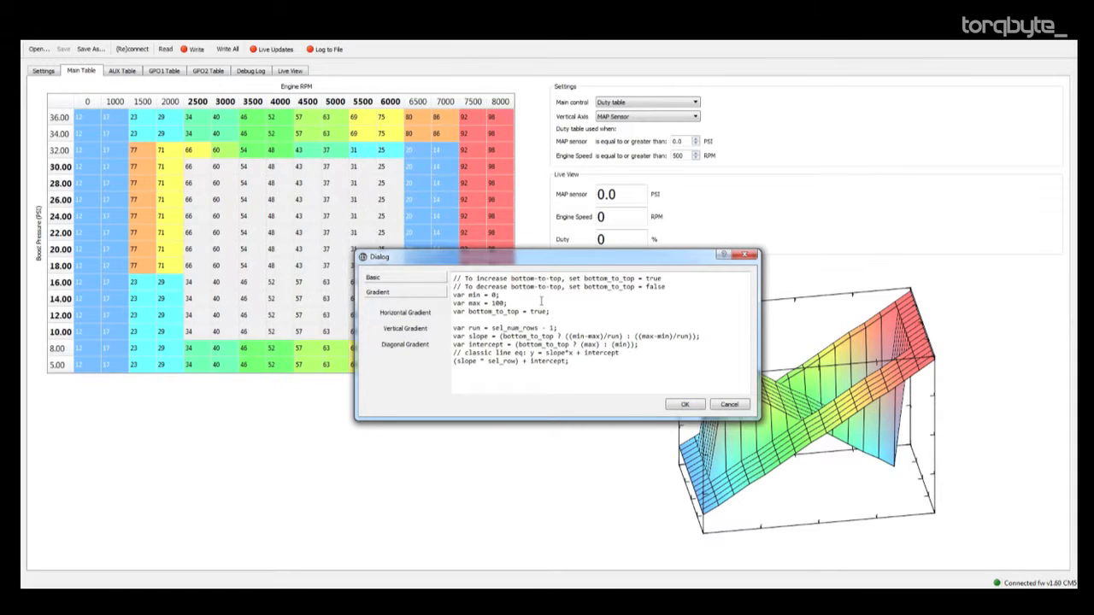
# Set the vertical gradient script's min to 23, max to 78 and bottom_to_top to false, and run it on the selected block.
pyautogui.doubleClick(493, 295)
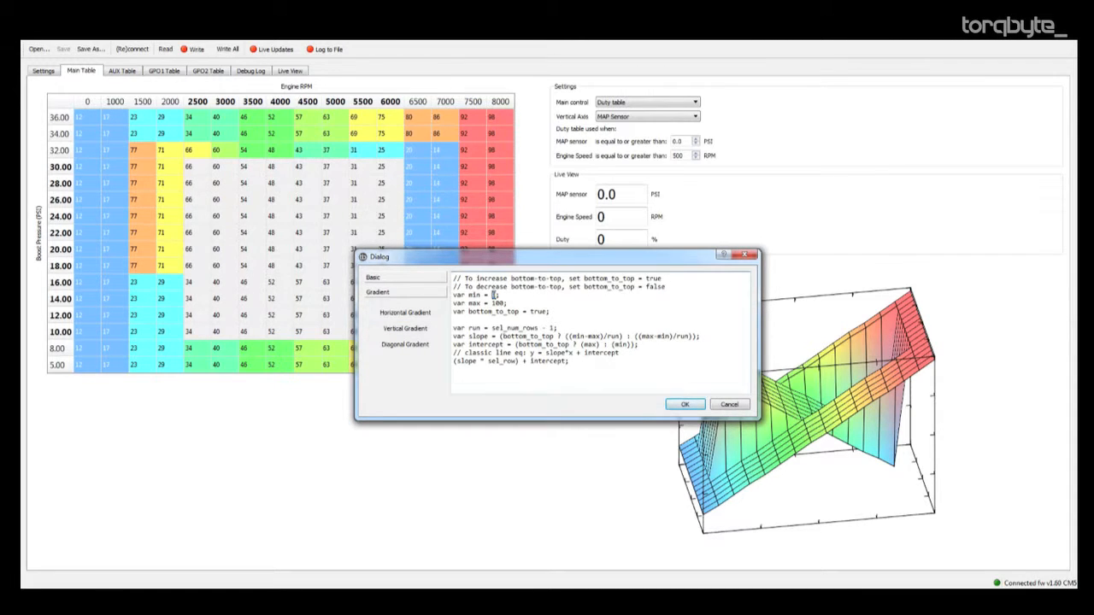
pyautogui.write('23')
pyautogui.doubleClick(498, 304)
pyautogui.write('78')
pyautogui.doubleClick(536, 312)
pyautogui.write('false')
pyautogui.click(680, 407)
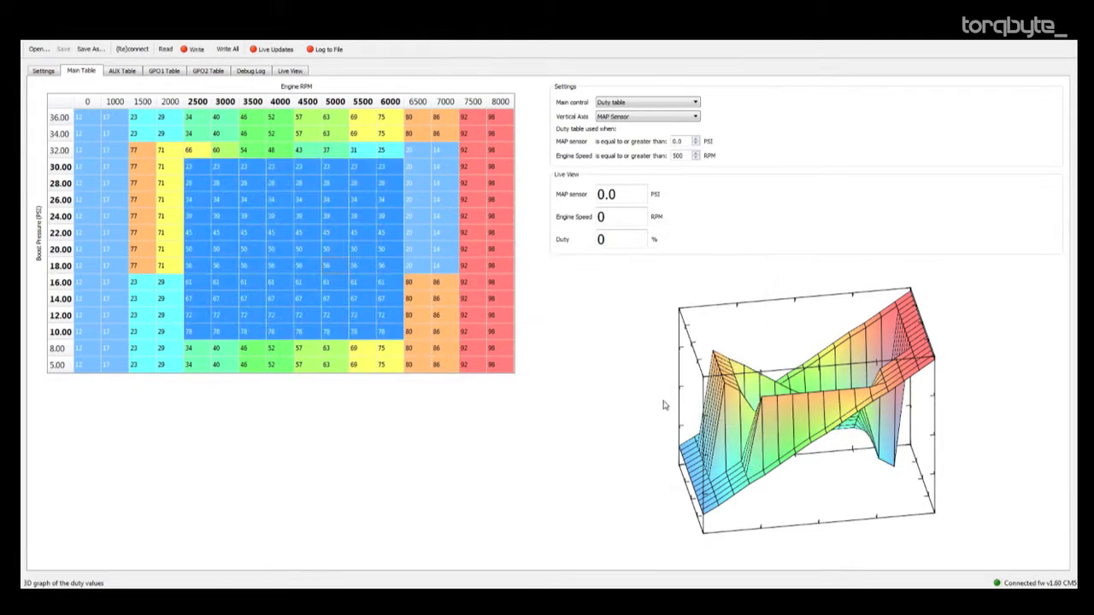
# Examine the vertical gradient between the block's 30 PSI and 10 PSI rows, and view the 3D graph from another angle.
pyautogui.click(389, 283)
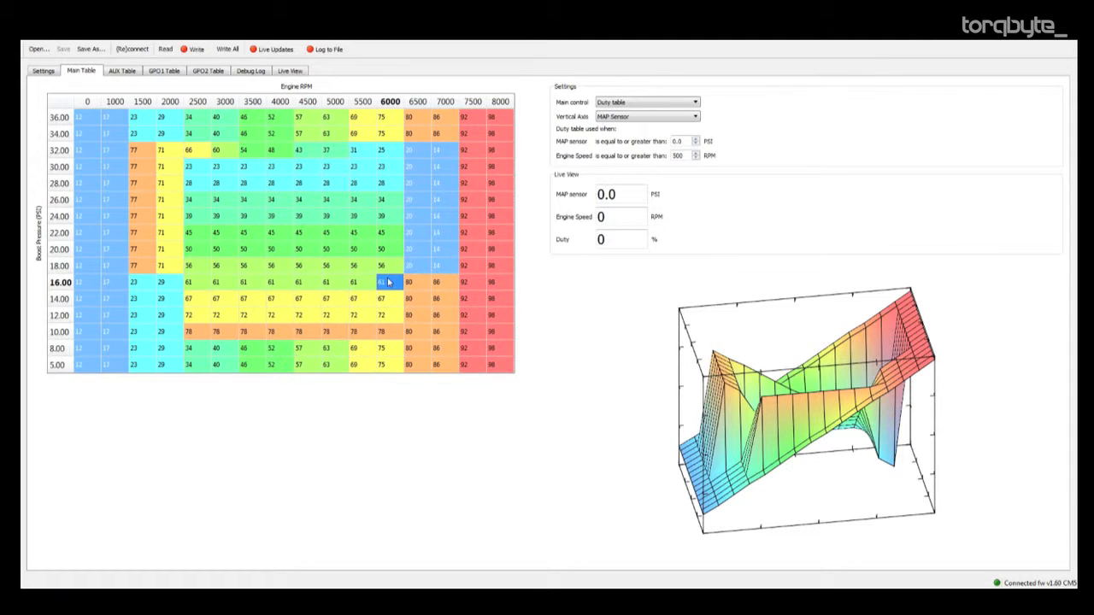
pyautogui.click(275, 171)
pyautogui.click(290, 332)
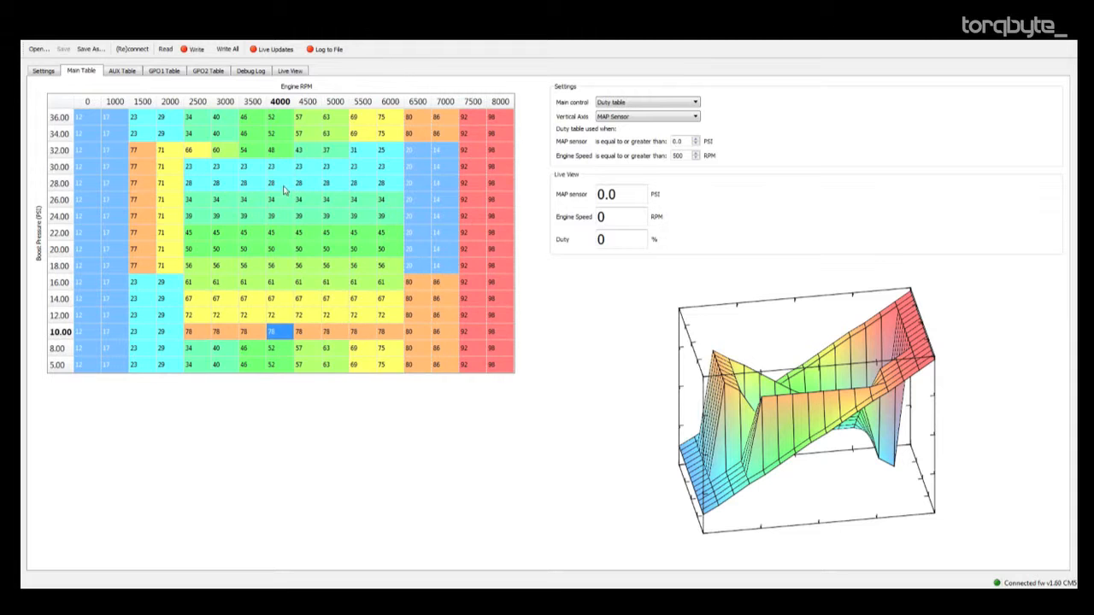
pyautogui.click(281, 168)
pyautogui.moveTo(836, 395); pyautogui.dragTo(735, 406)
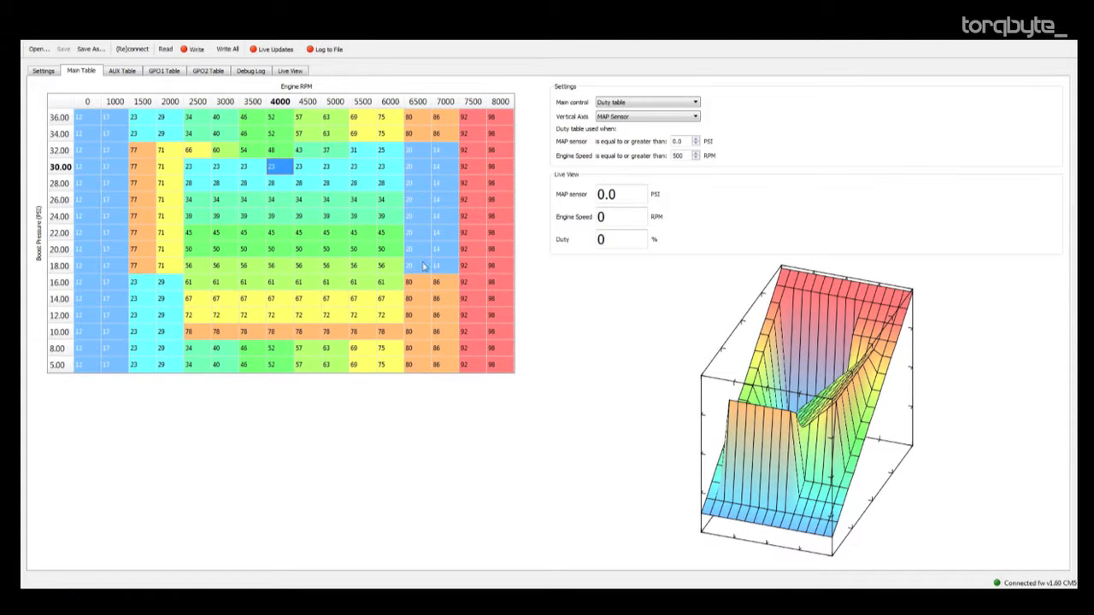
pyautogui.click(236, 202)
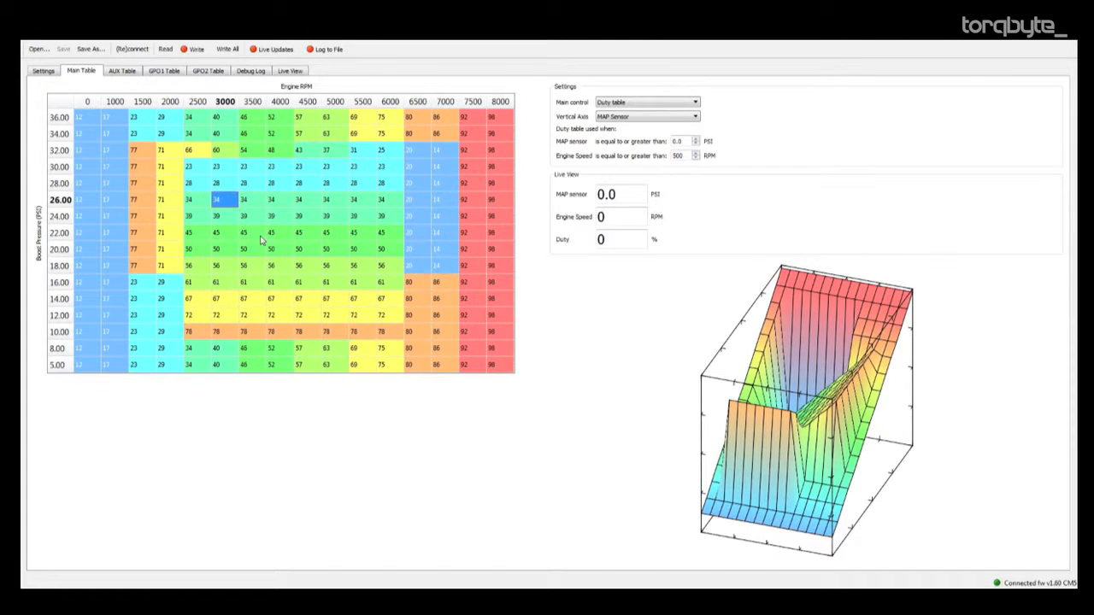
# Select the entire main table and load the Diagonal Gradient script for it.
pyautogui.click(83, 122)
pyautogui.moveTo(83, 121); pyautogui.dragTo(504, 370)
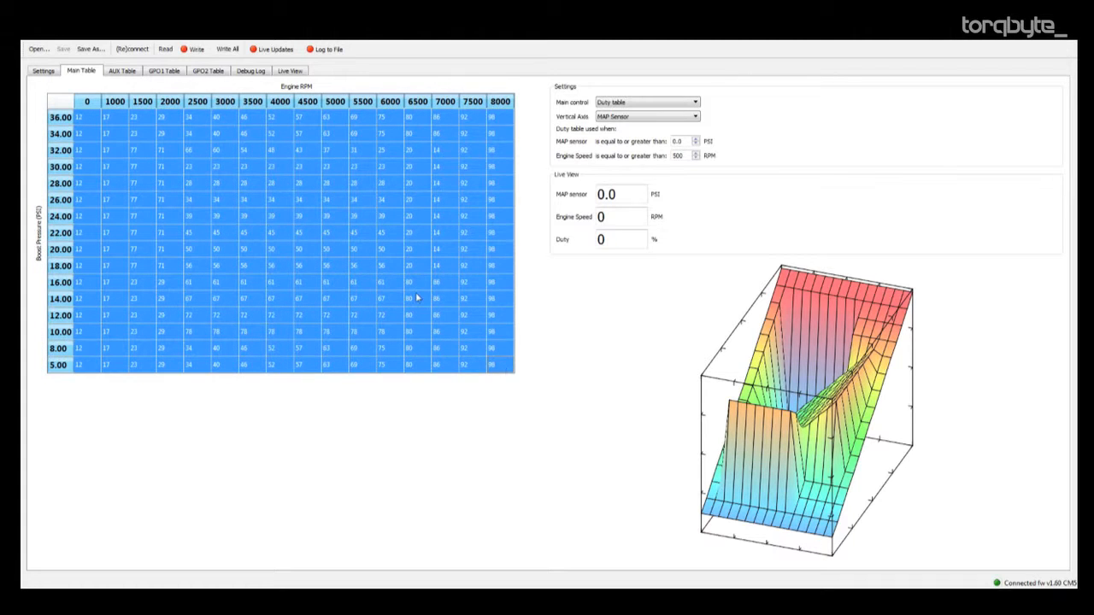
pyautogui.rightClick(360, 241)
pyautogui.click(398, 299)
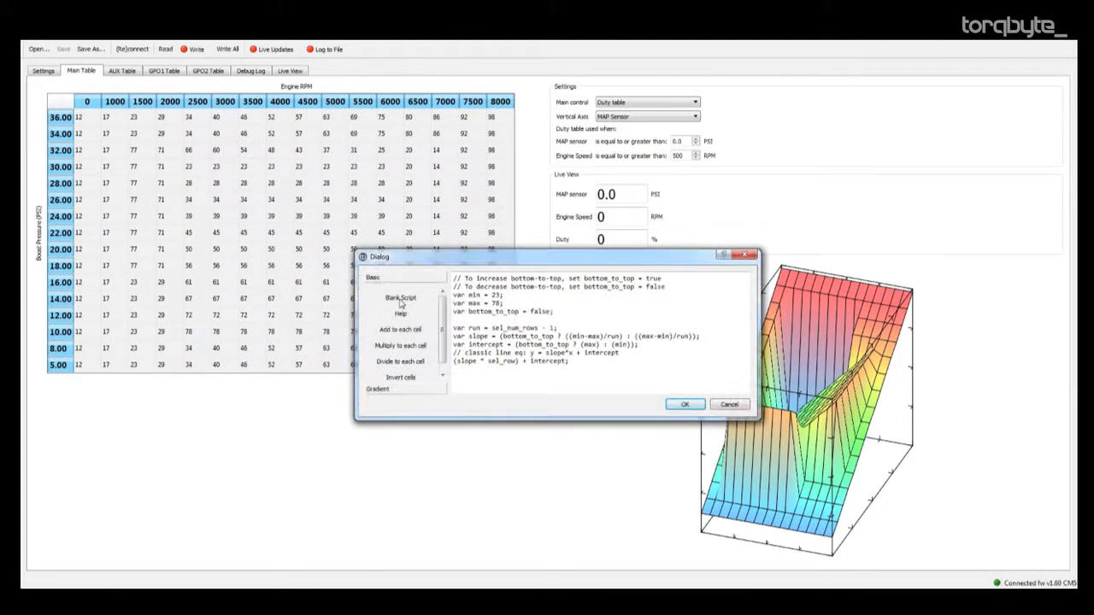
pyautogui.click(402, 391)
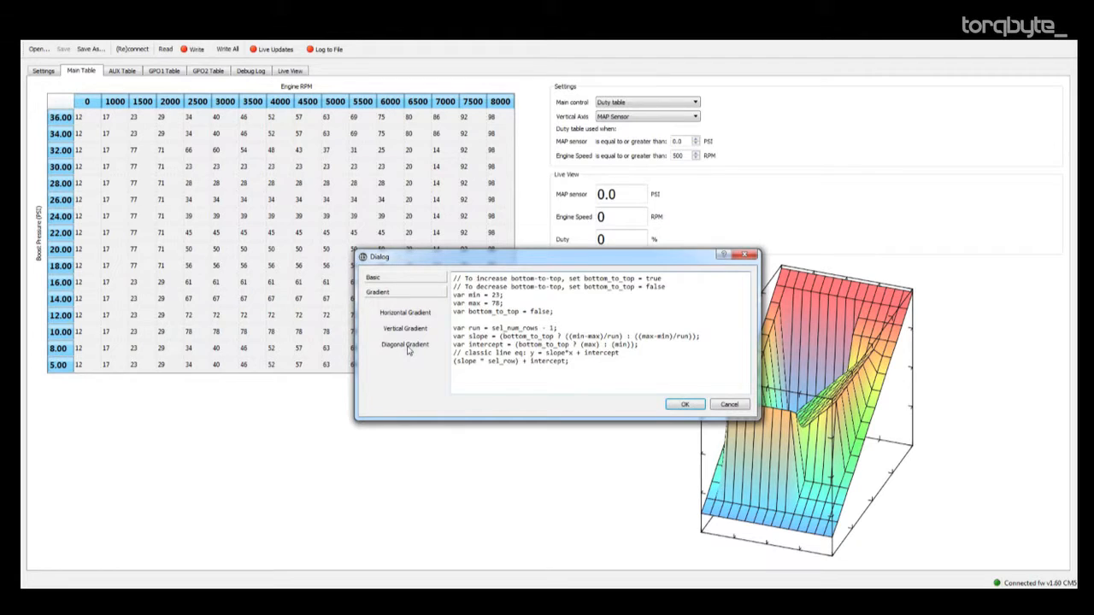
pyautogui.click(408, 346)
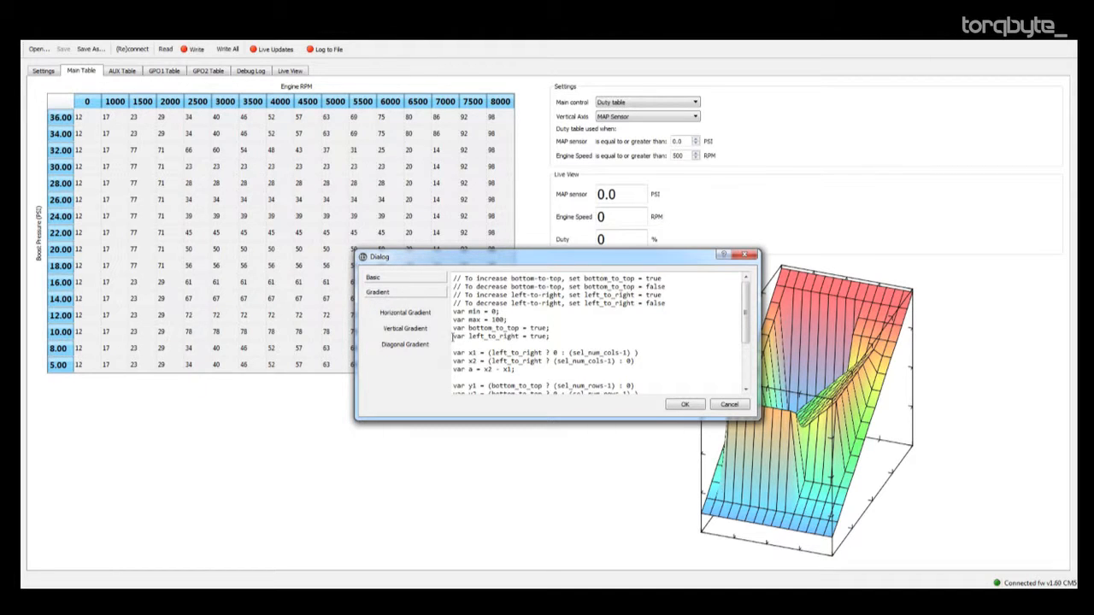
# Set the diagonal gradient script's min to 3 and max to 89, and run it on the whole main table.
pyautogui.doubleClick(493, 311)
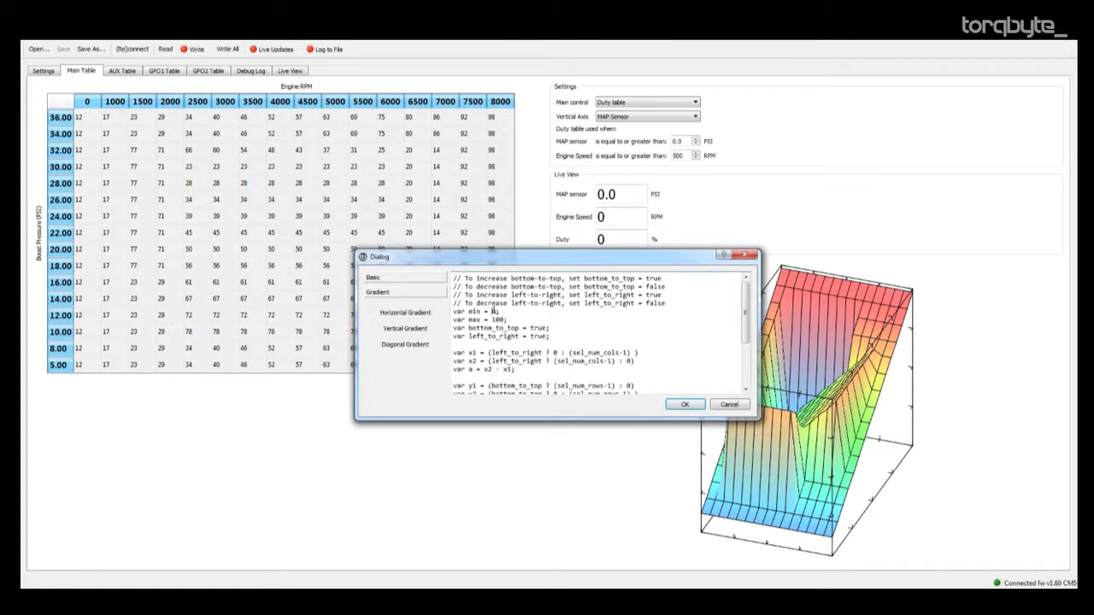
pyautogui.write('3')
pyautogui.doubleClick(498, 319)
pyautogui.write('80')
pyautogui.click(684, 404)
pyautogui.click(284, 202)
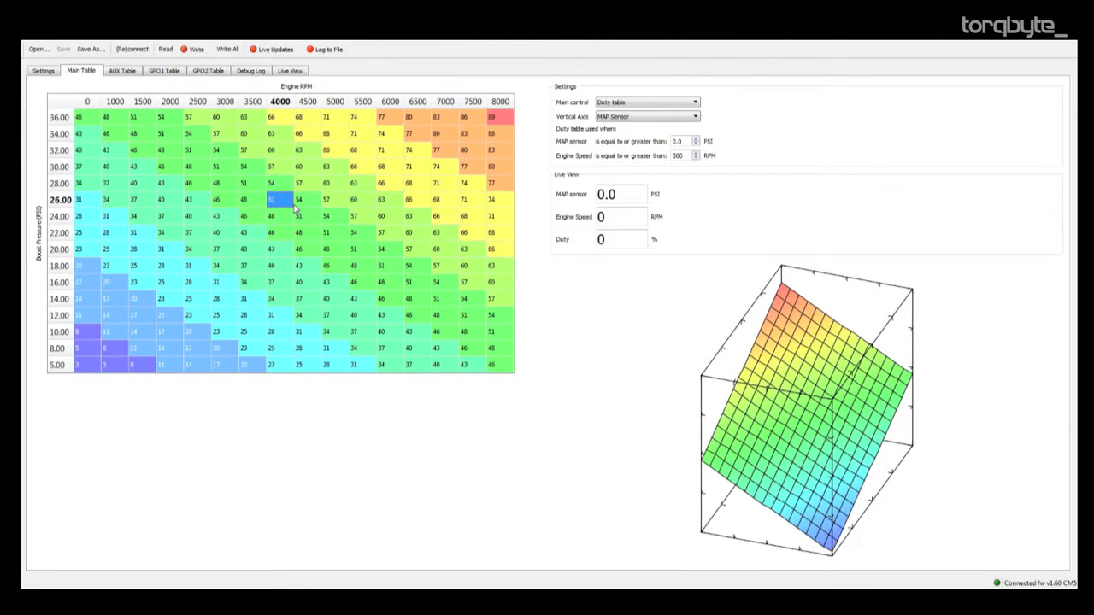
pyautogui.click(385, 203)
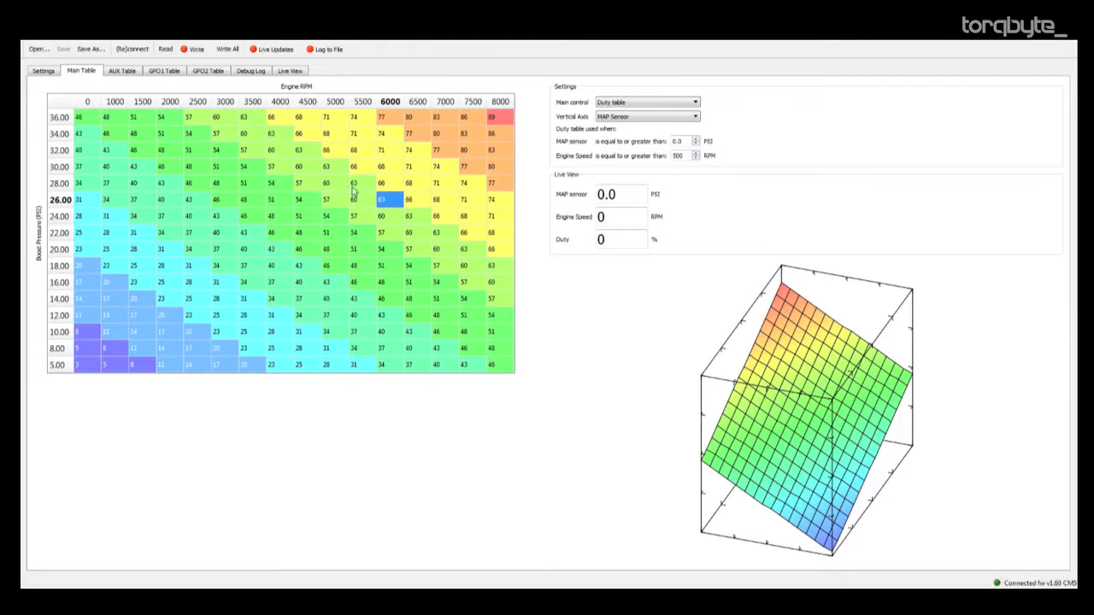
pyautogui.moveTo(126, 135); pyautogui.dragTo(450, 348)
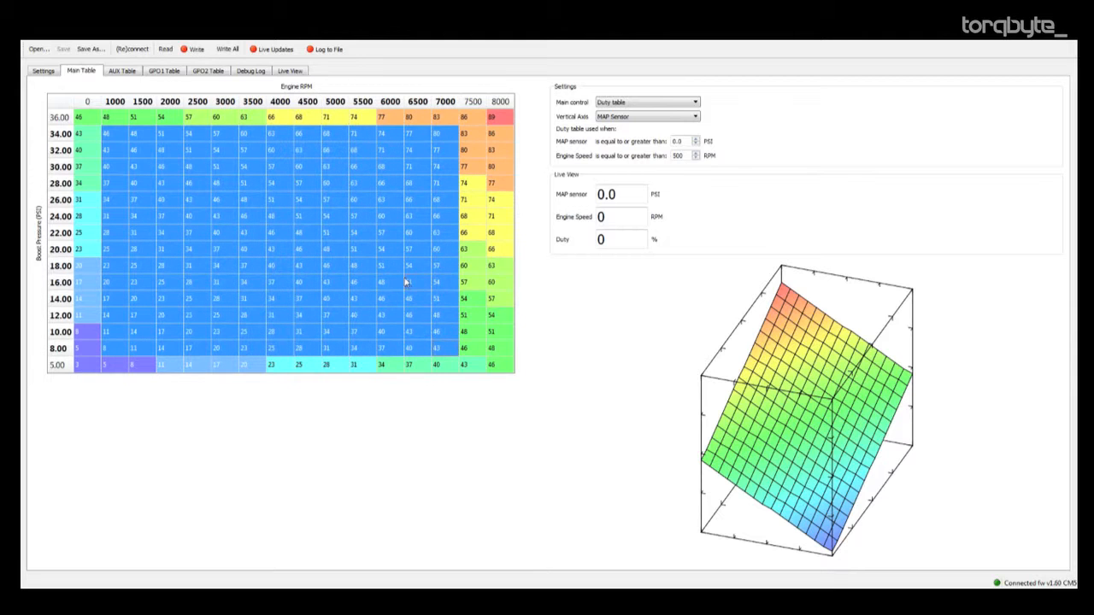
pyautogui.rightClick(405, 279)
pyautogui.click(436, 335)
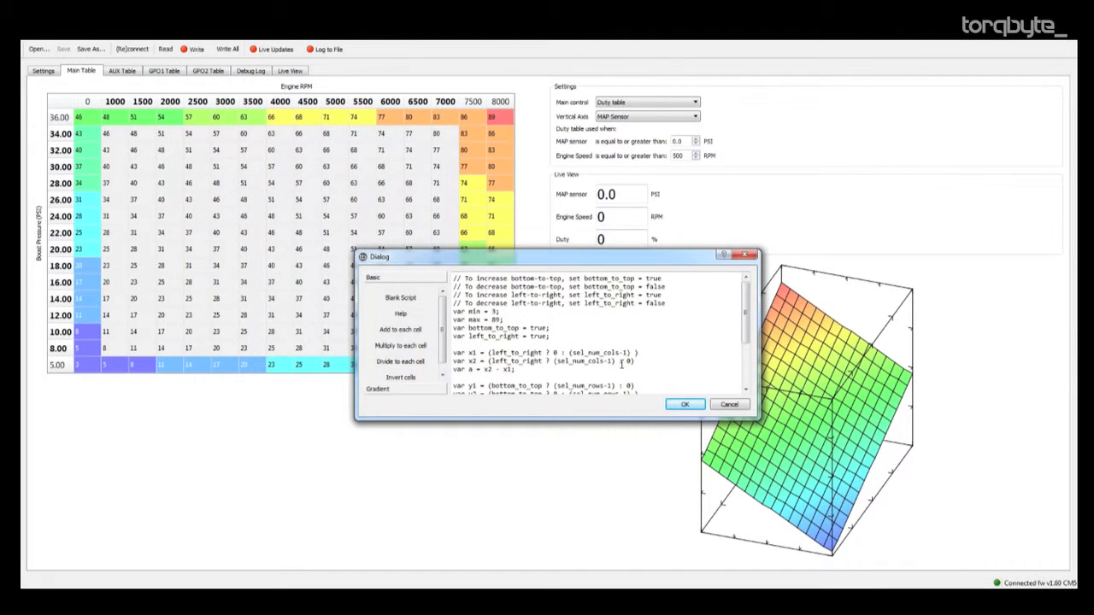
pyautogui.click(406, 300)
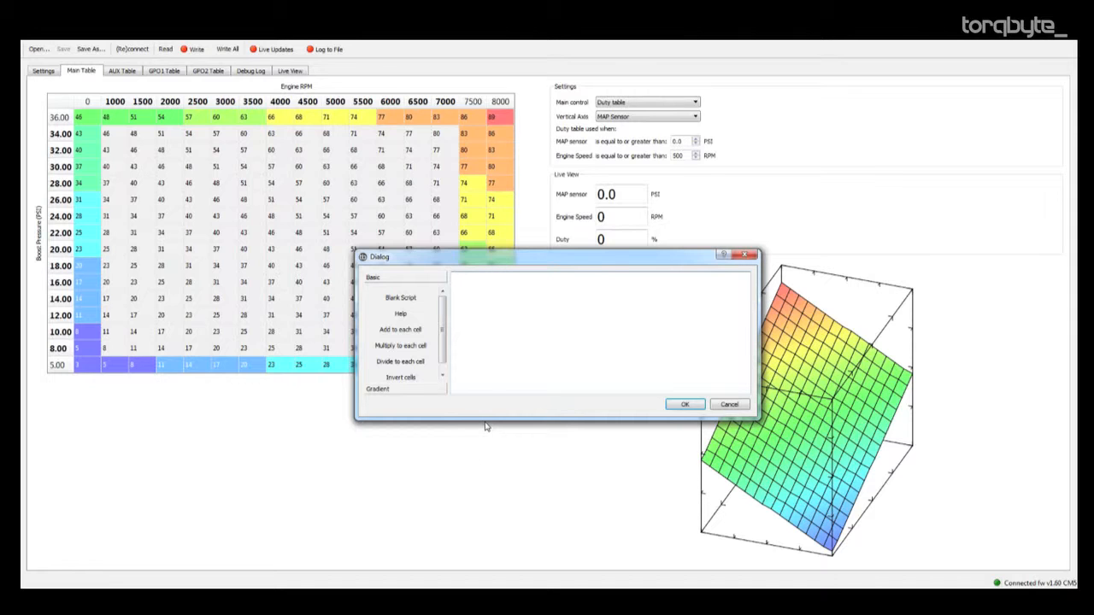
pyautogui.click(729, 404)
pyautogui.click(335, 217)
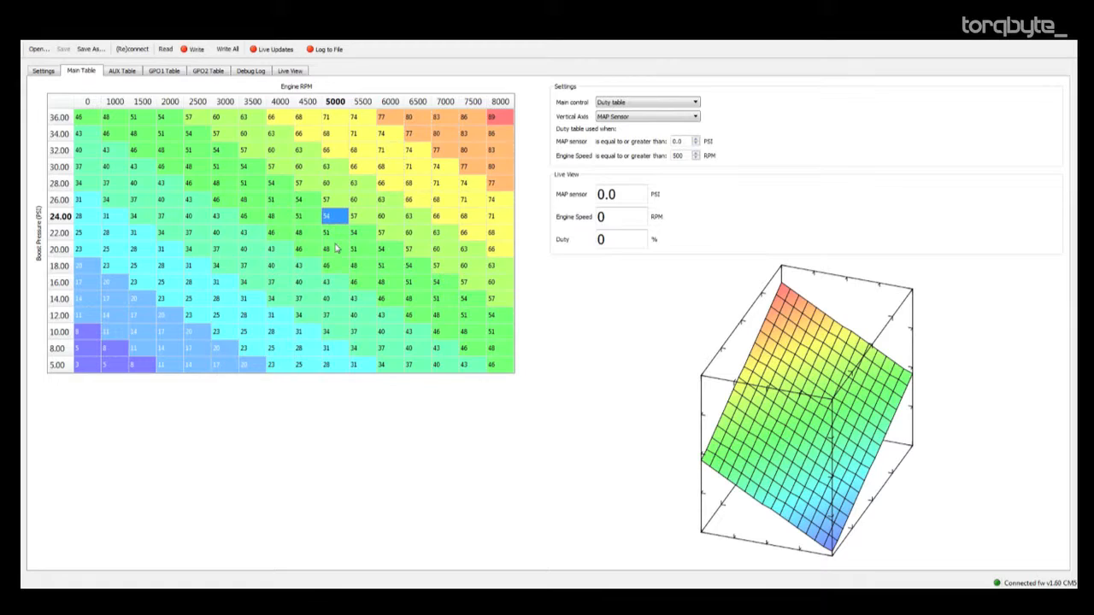